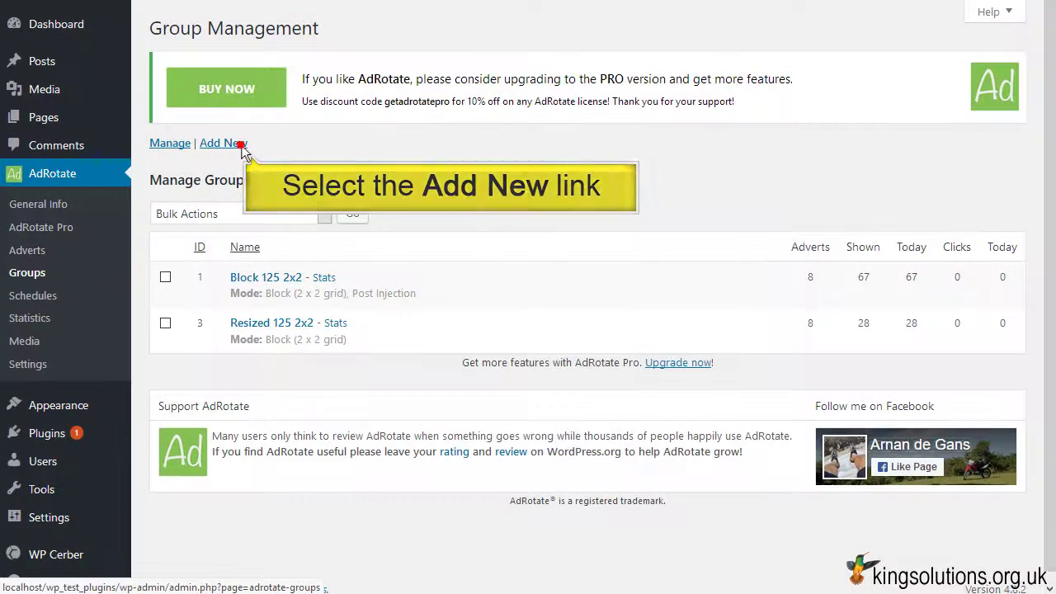
# Create a new advert group named 'Group 300x250' with Default – show one ad at a time mode
pyautogui.click(242, 147)
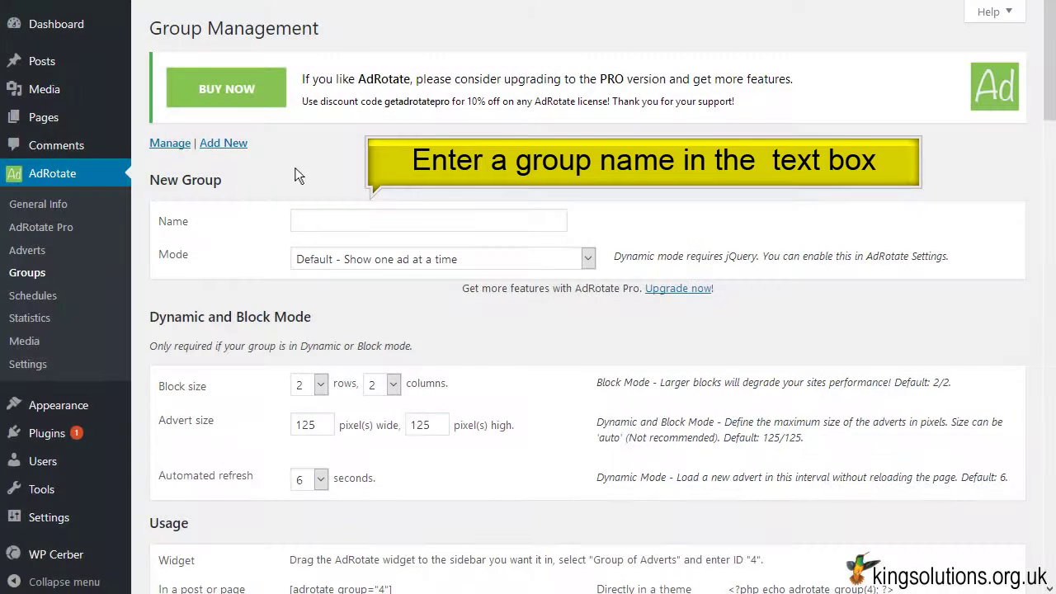
pyautogui.click(307, 222)
pyautogui.write('Group')
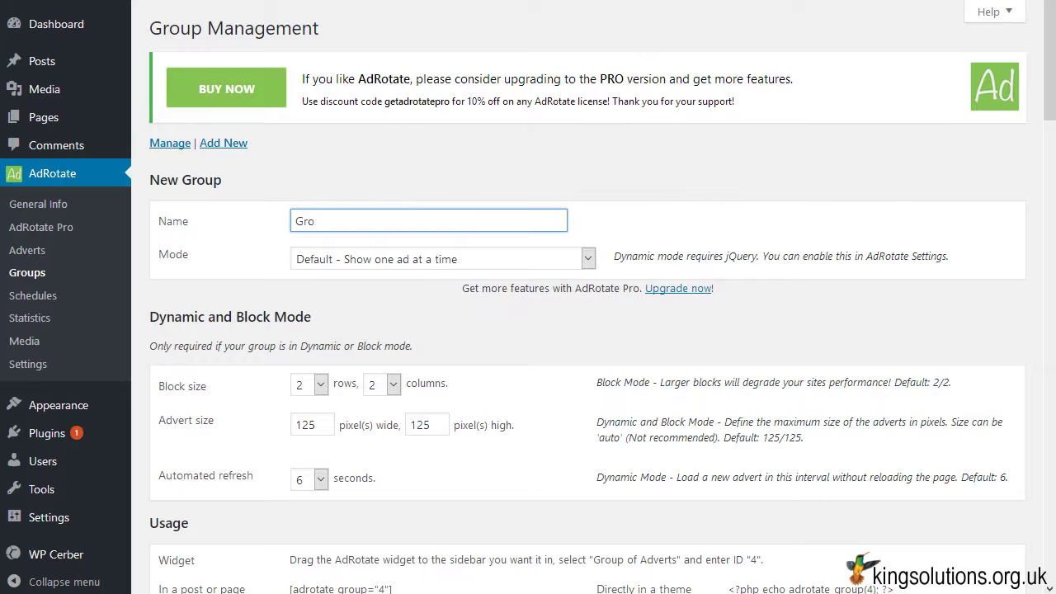
pyautogui.write(' 300x250')
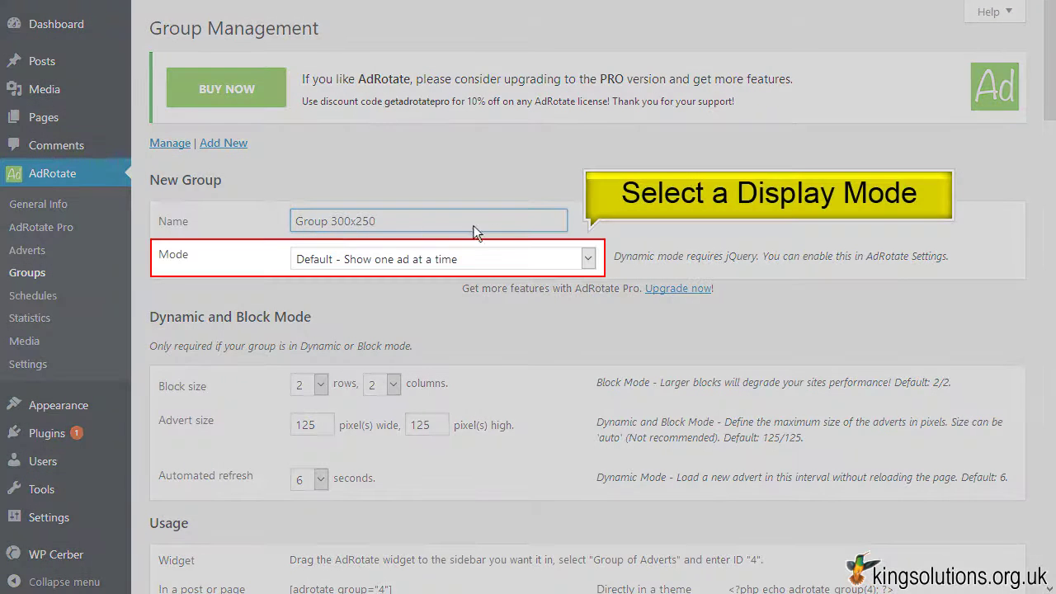
pyautogui.click(587, 258)
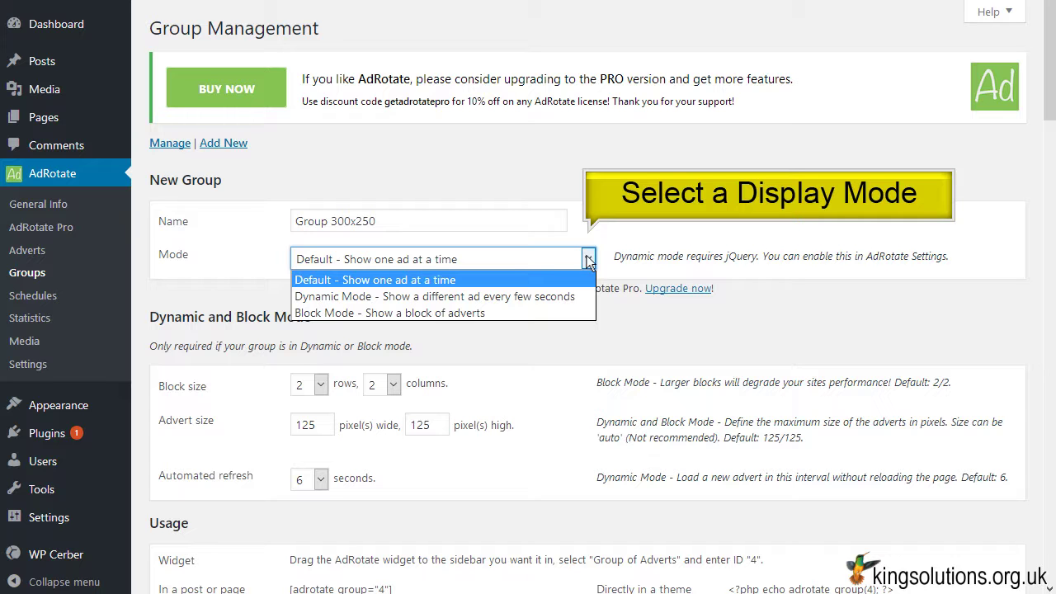
pyautogui.click(446, 281)
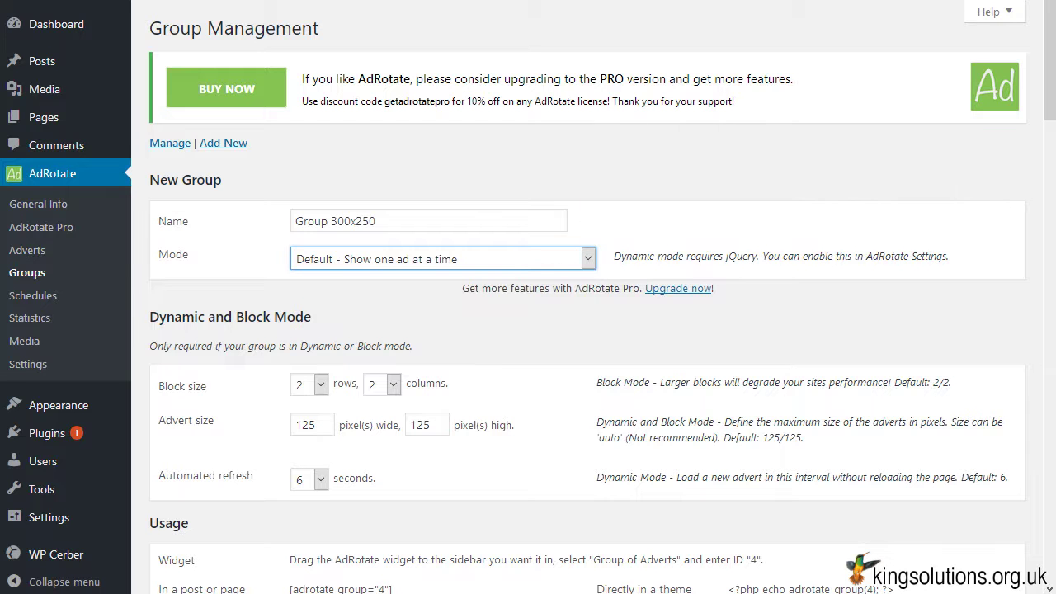
# Select adverts ad300x250-01 through -08 (IDs 12–19) for the group and save it
pyautogui.scroll(-1, 578, 330)
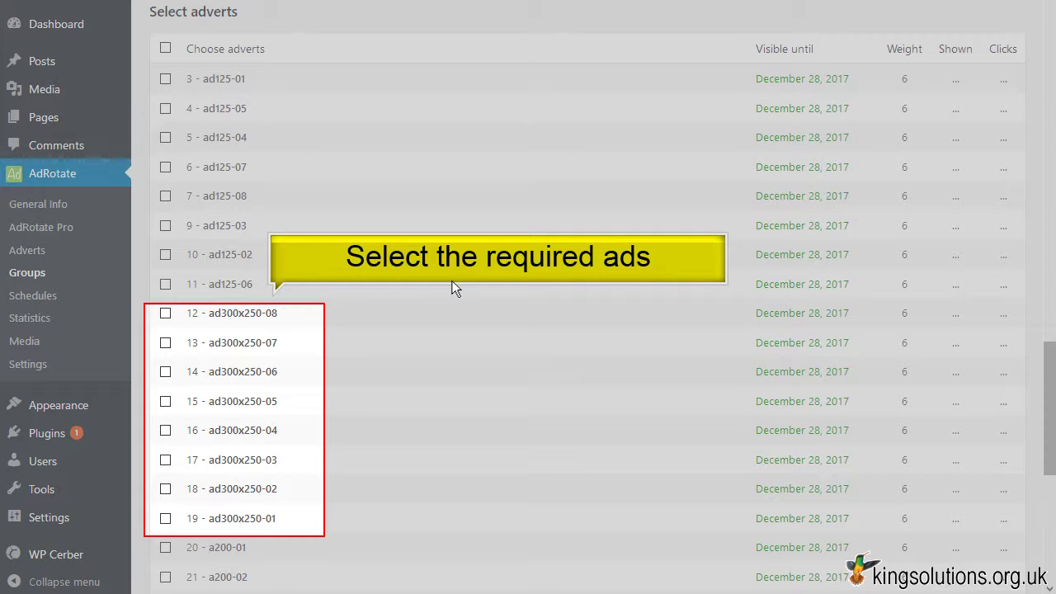
pyautogui.click(166, 315)
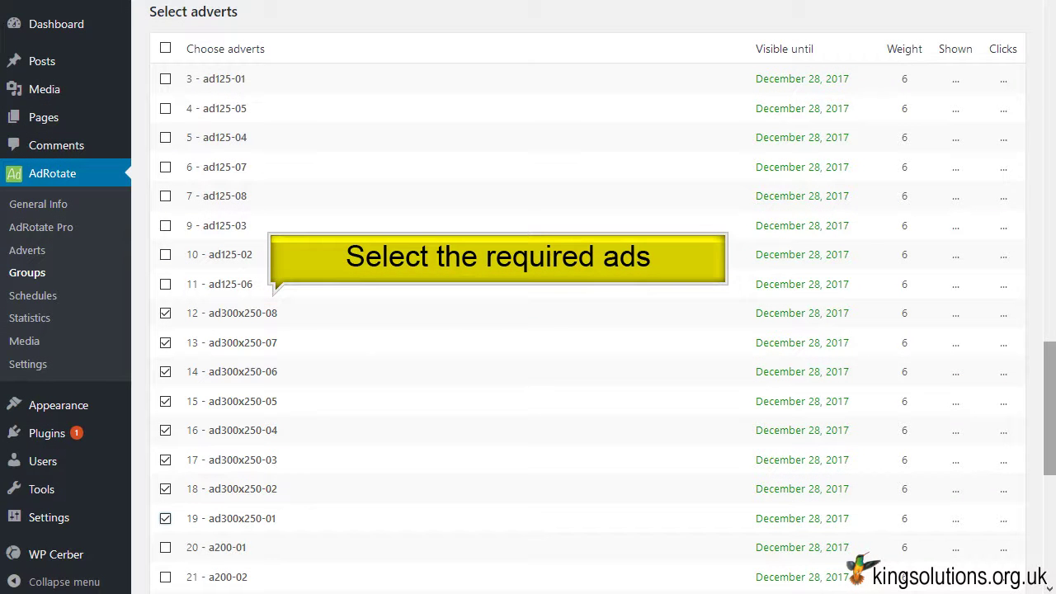
pyautogui.scroll(-3, 167, 318)
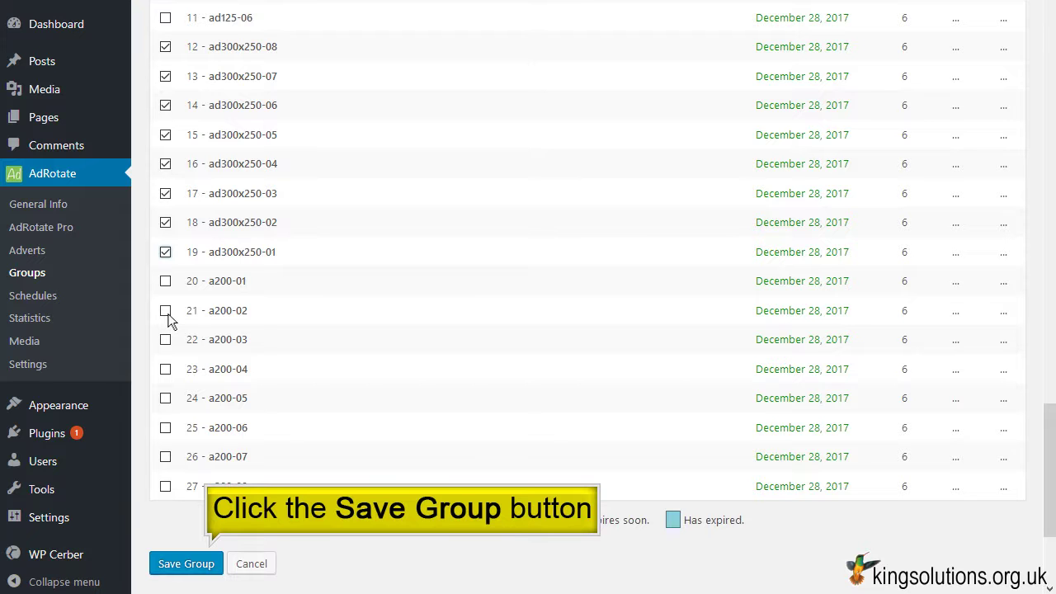
pyautogui.click(185, 565)
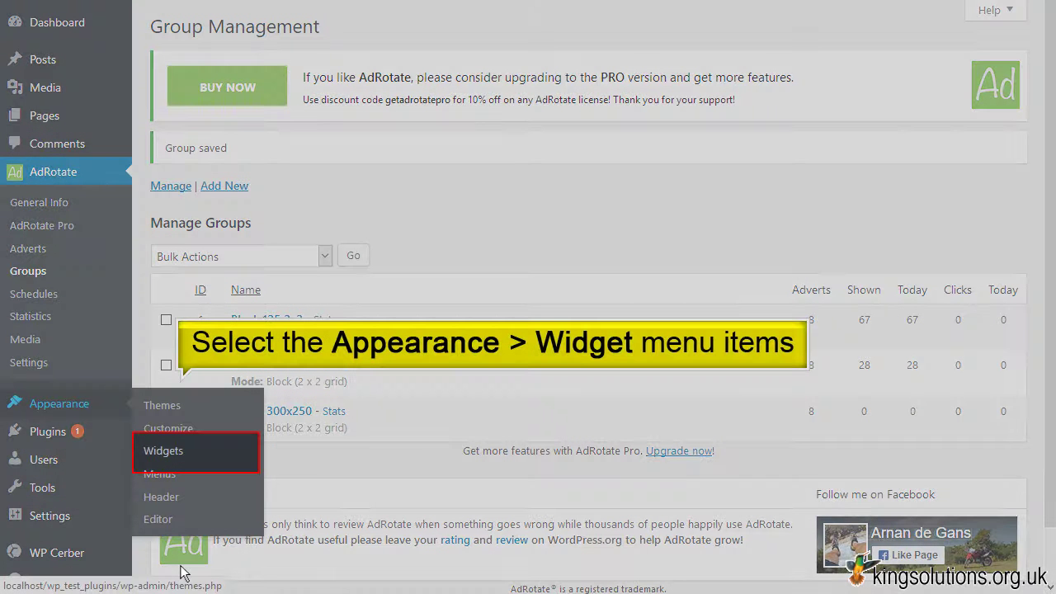
# Go to the Appearance > Widgets page
pyautogui.click(176, 453)
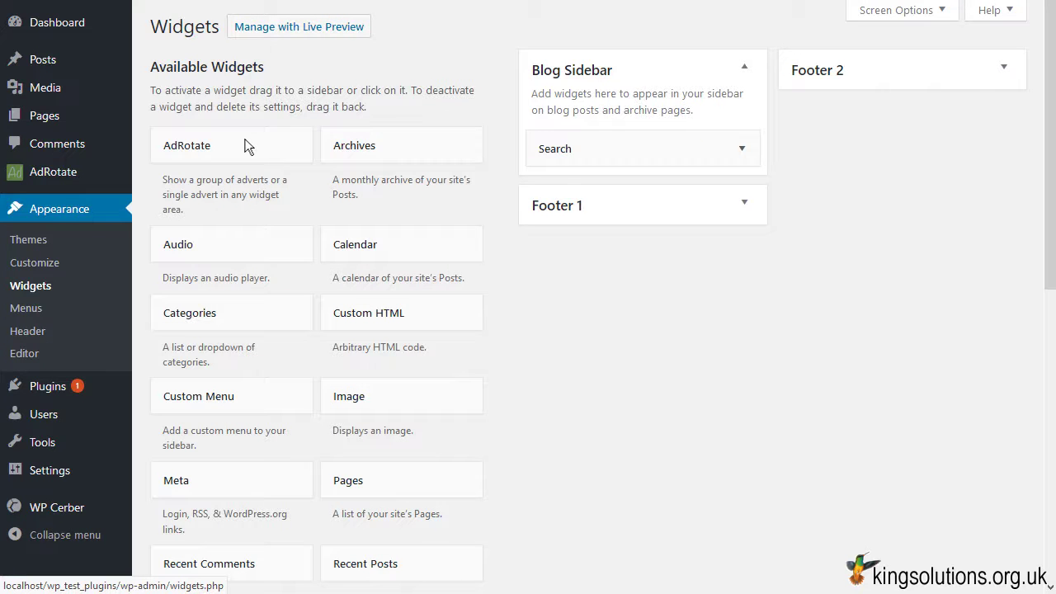
# Add an AdRotate widget titled 'Group 300x250' to Blog Sidebar, showing group ID 4, and save
pyautogui.moveTo(247, 147); pyautogui.dragTo(650, 191)
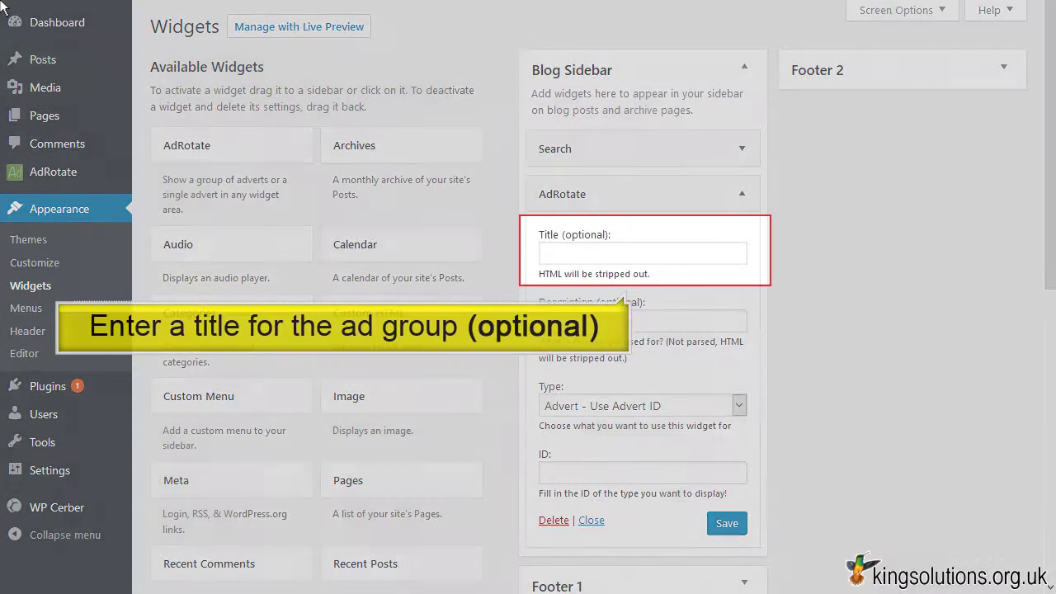
pyautogui.click(634, 251)
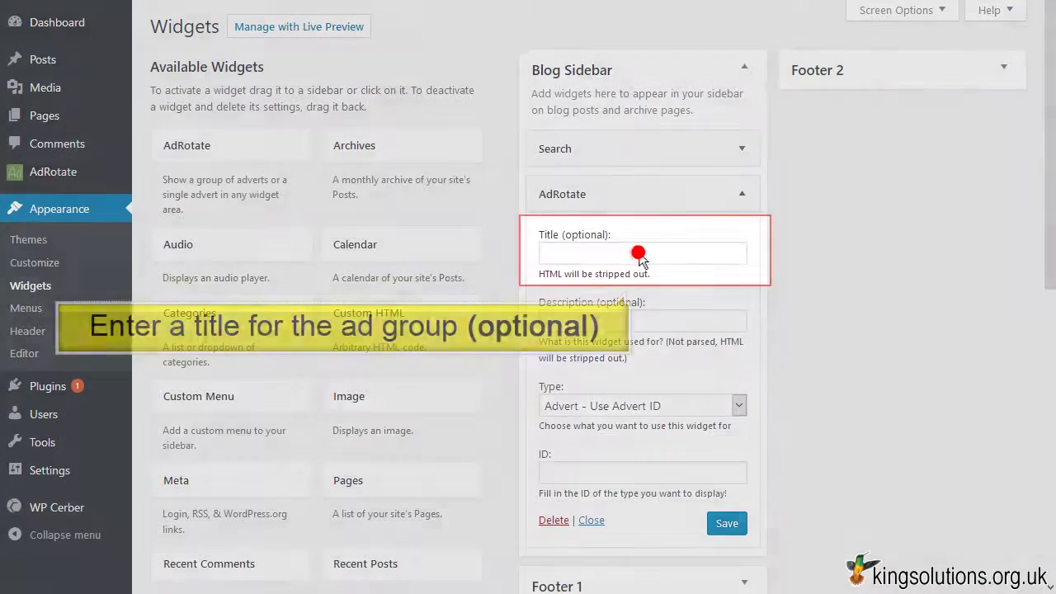
pyautogui.write('Group 300x250')
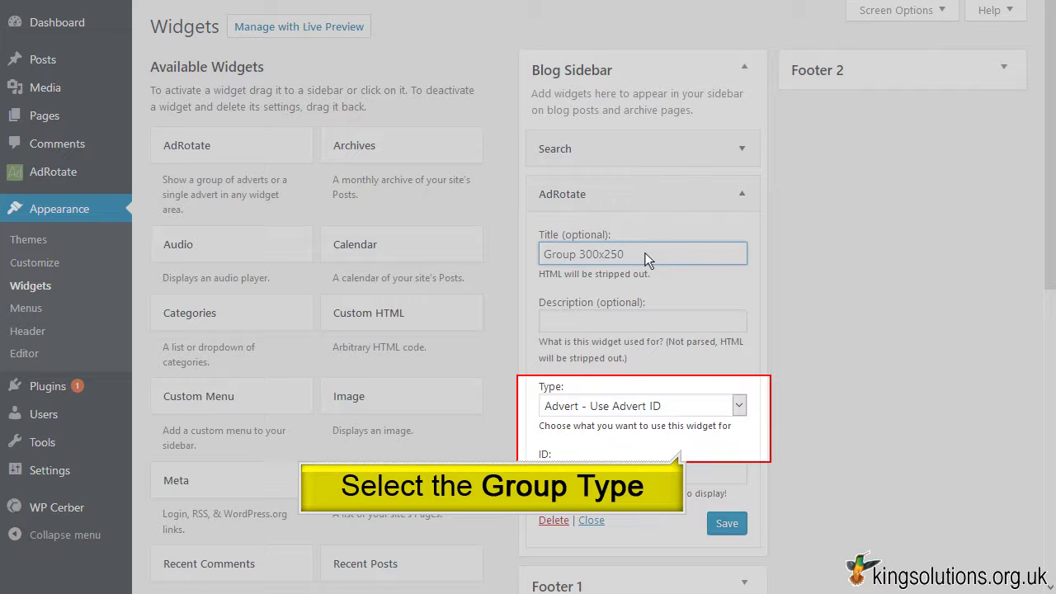
pyautogui.click(741, 406)
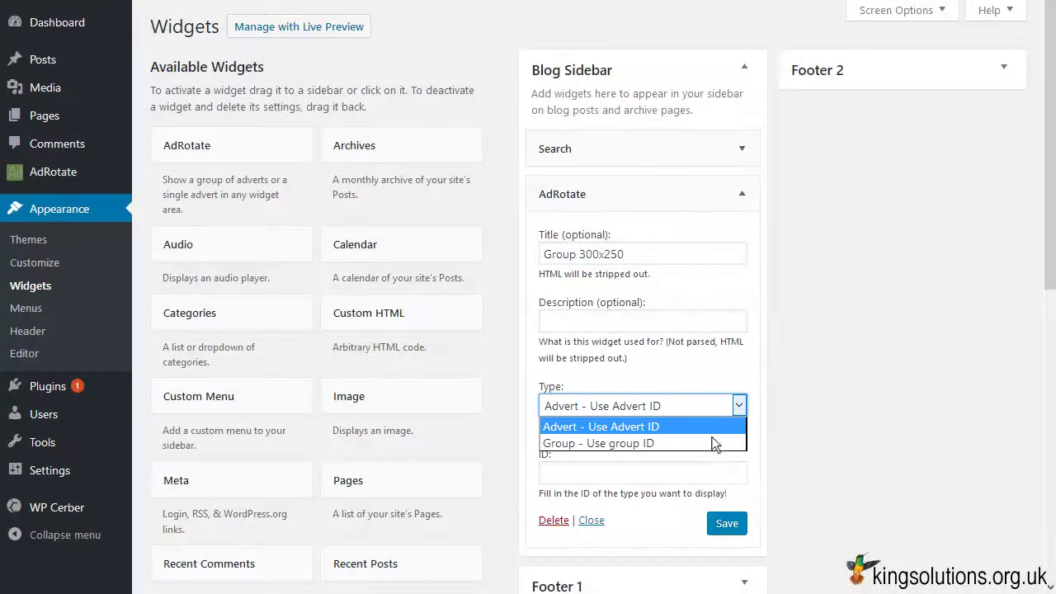
pyautogui.click(713, 443)
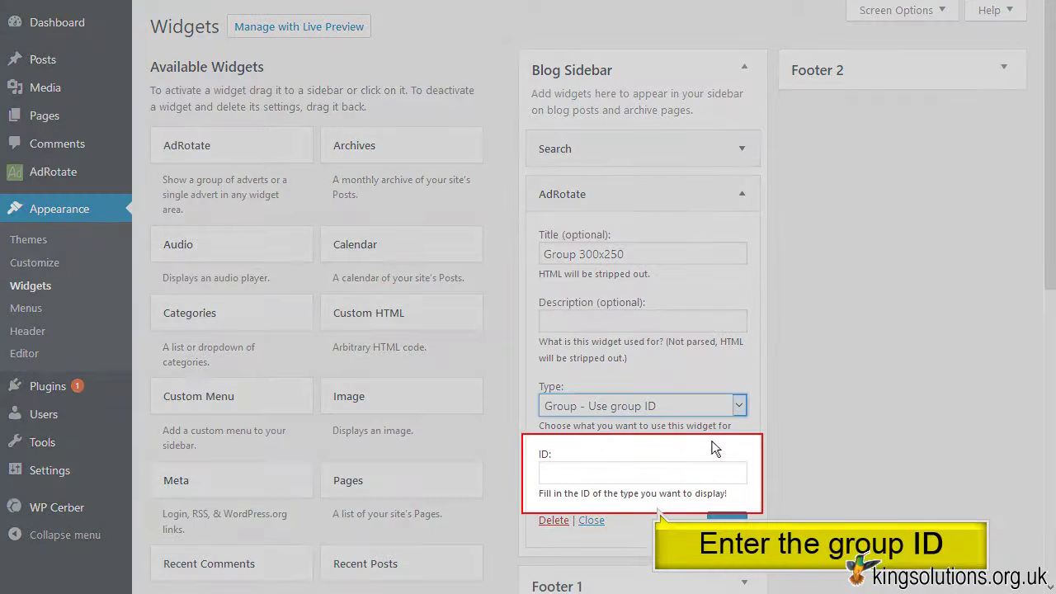
pyautogui.click(670, 474)
pyautogui.write('4')
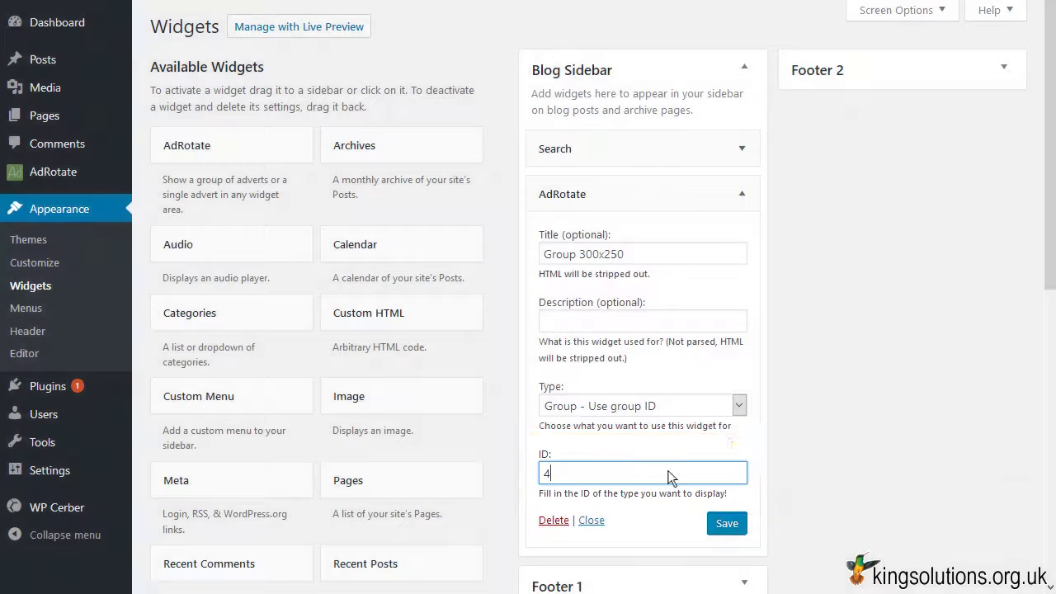
pyautogui.click(729, 524)
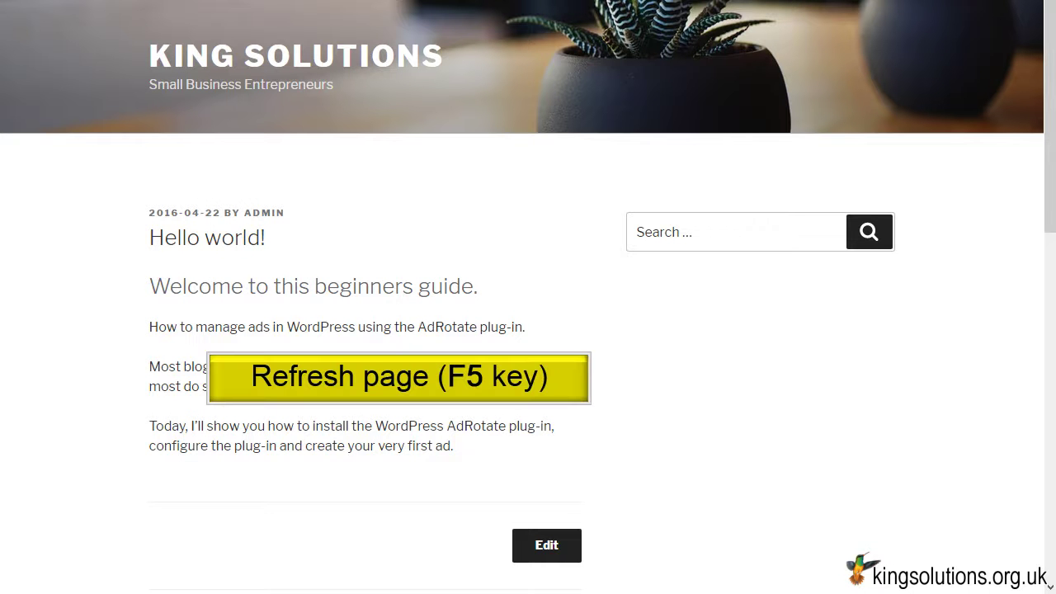
# Refresh the Hello world! post five times to watch the sidebar 300x250 ad rotate
pyautogui.press('F5')
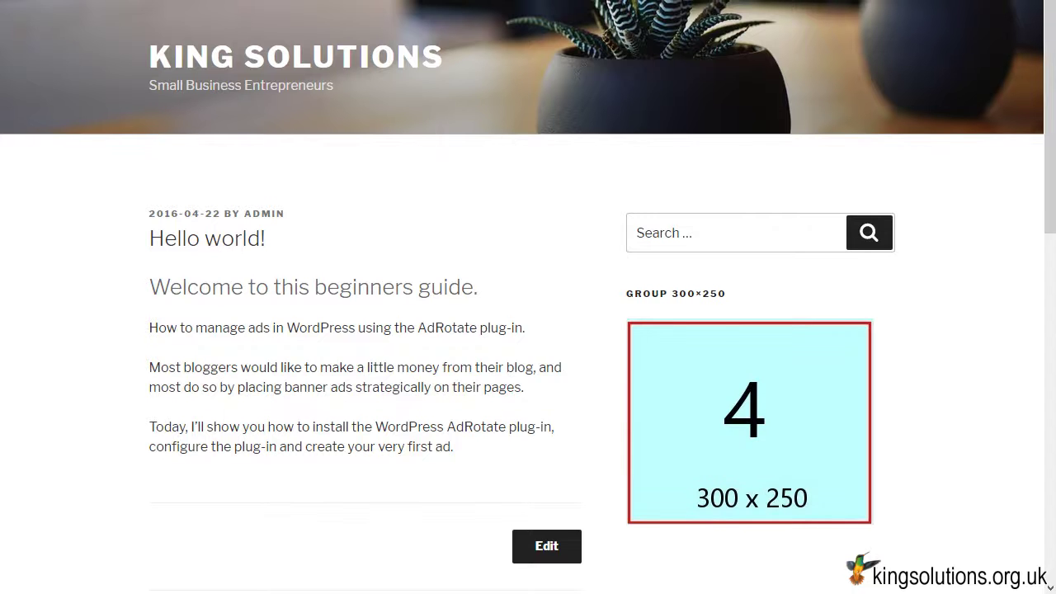
pyautogui.press('F5')
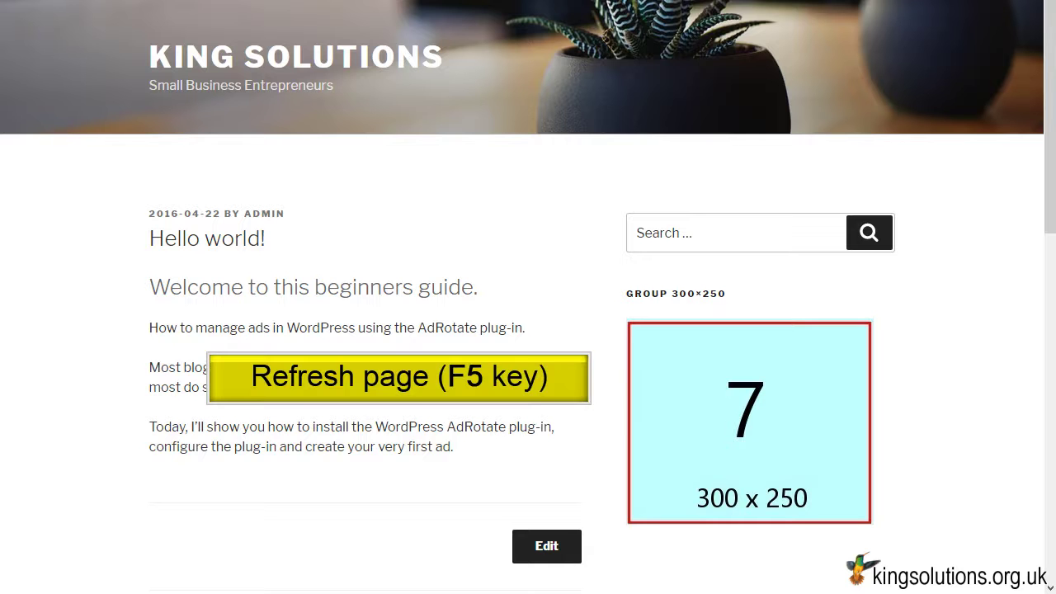
pyautogui.press('F5')
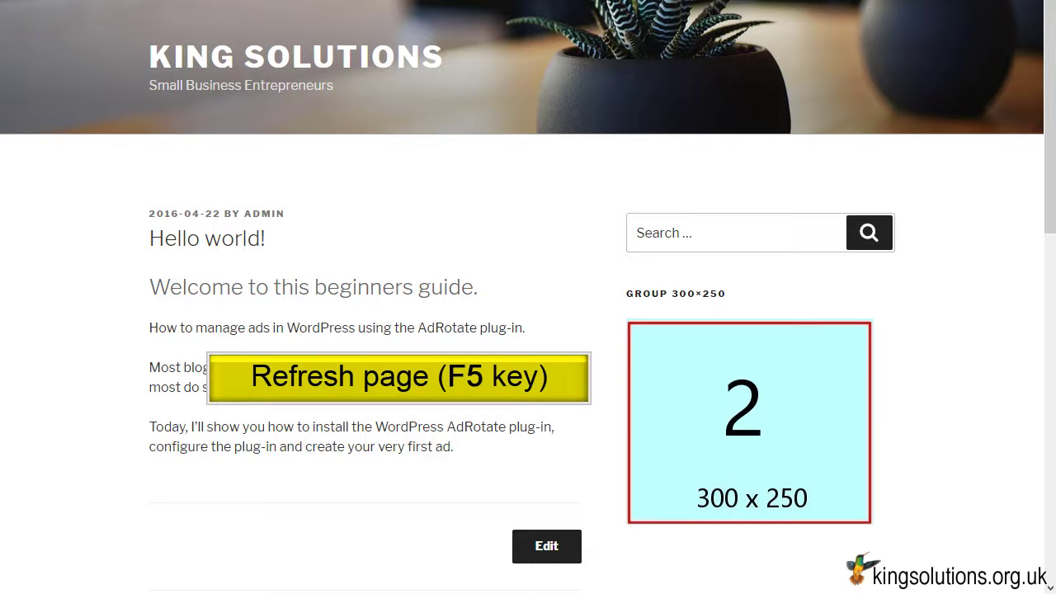
pyautogui.press('F5')
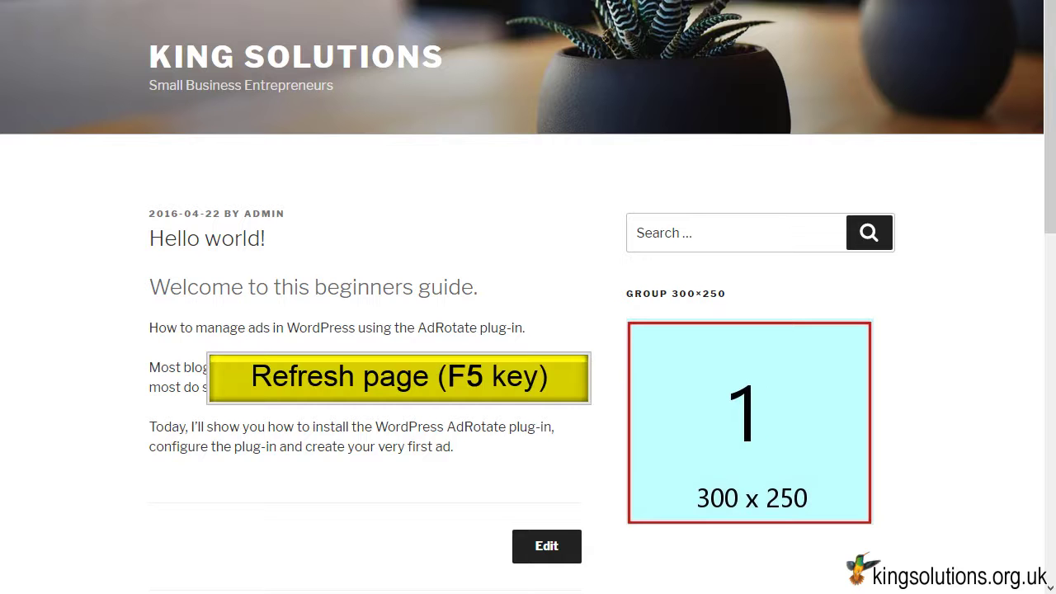
pyautogui.press('F5')
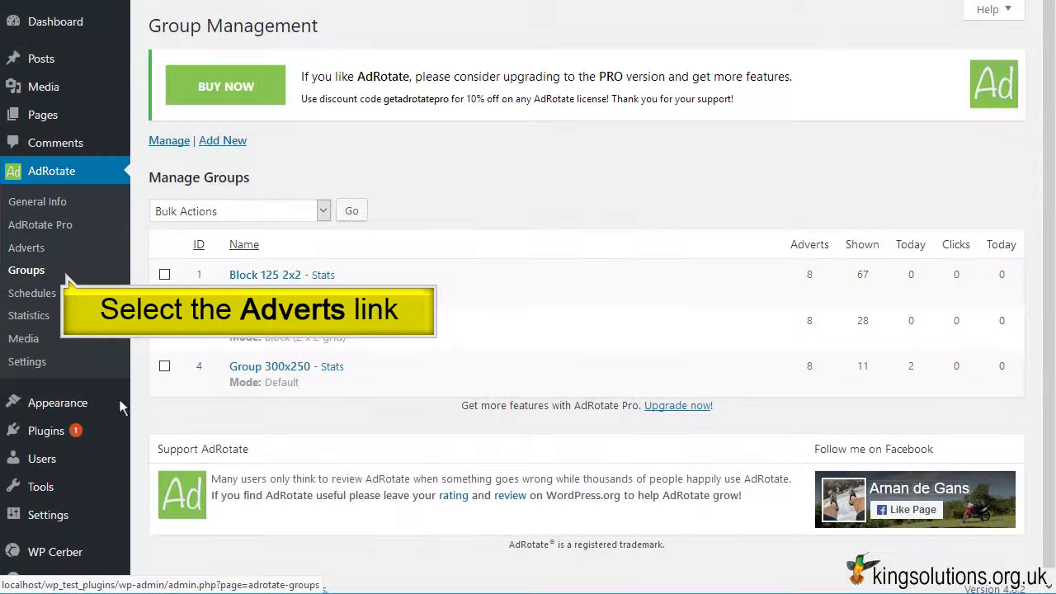
# Go to AdRotate Adverts and start a new advert
pyautogui.click(43, 250)
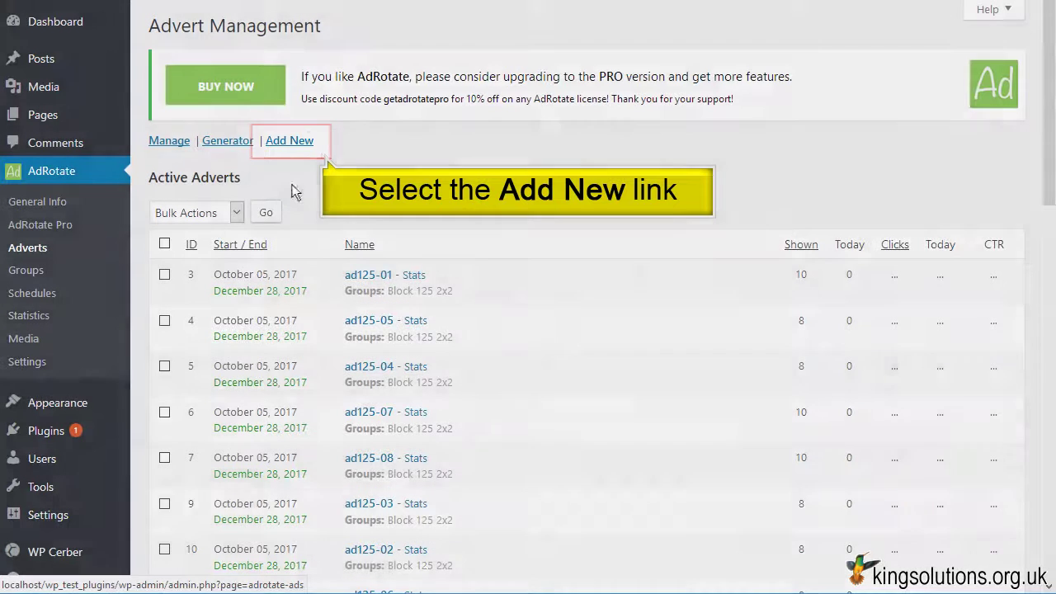
pyautogui.click(309, 141)
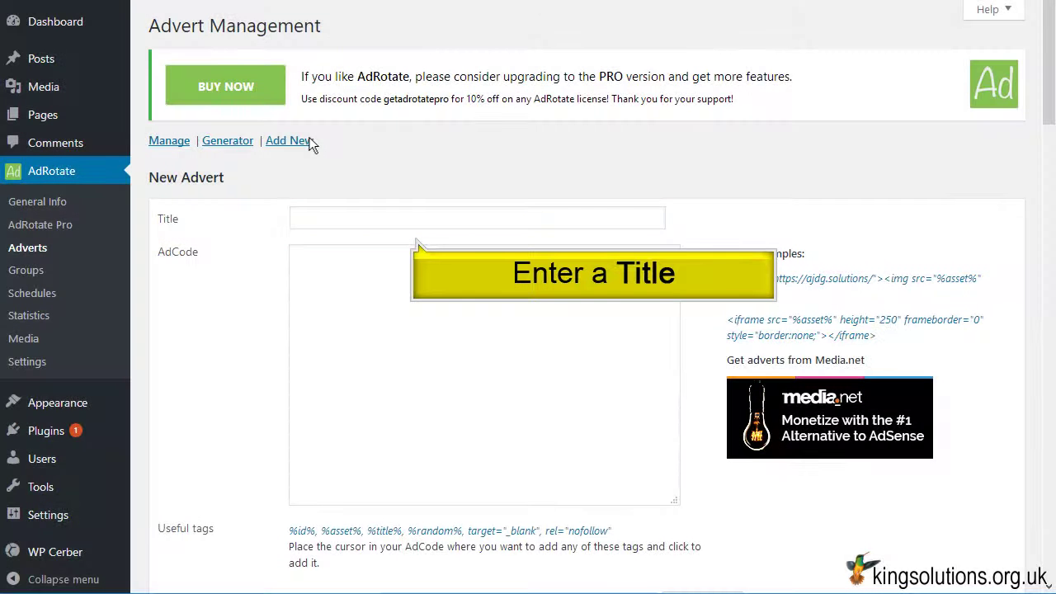
# Create advert 'Visit the Zooniverse' with the pasted HTML banner code and statistics tracking, then save
pyautogui.click(454, 229)
pyautogui.write('Visit the Zooniverse')
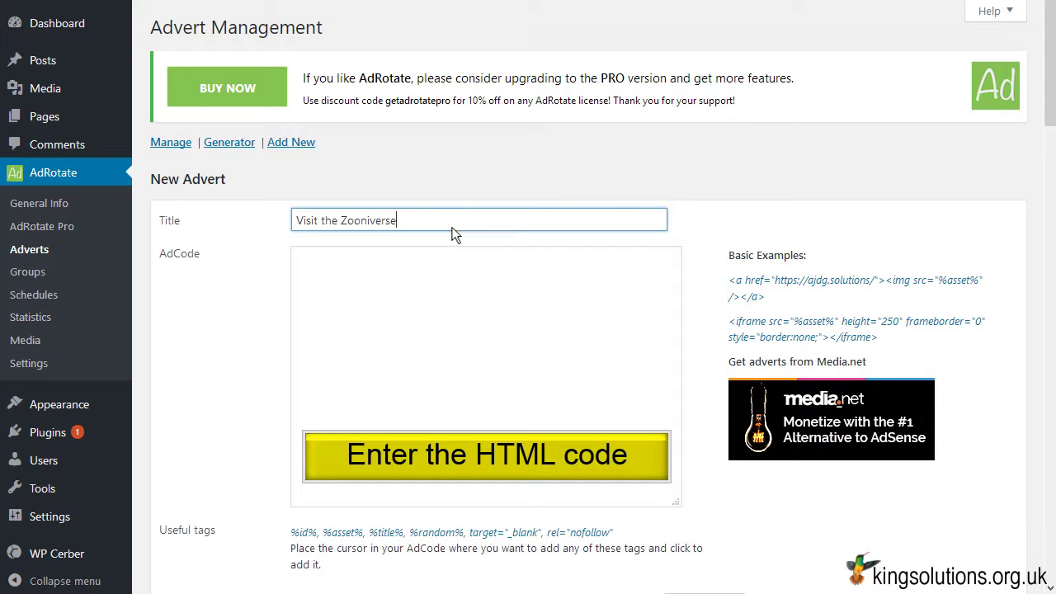
pyautogui.click(451, 281)
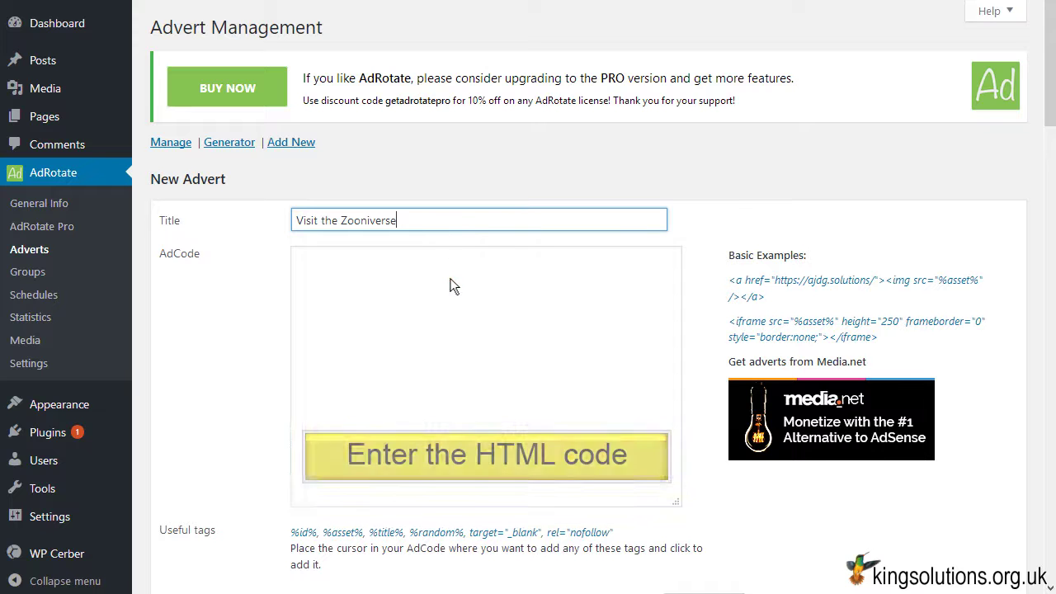
pyautogui.write('<a href="https://www.zooniverse.org/" target="_blank" rel="follow" ><img src="http://localhost/adRotate/zooniverse.png" width="520" height="115" class="aligncenter" title="Zooniverse" alt="Visit the Zooniverse" /></a>')
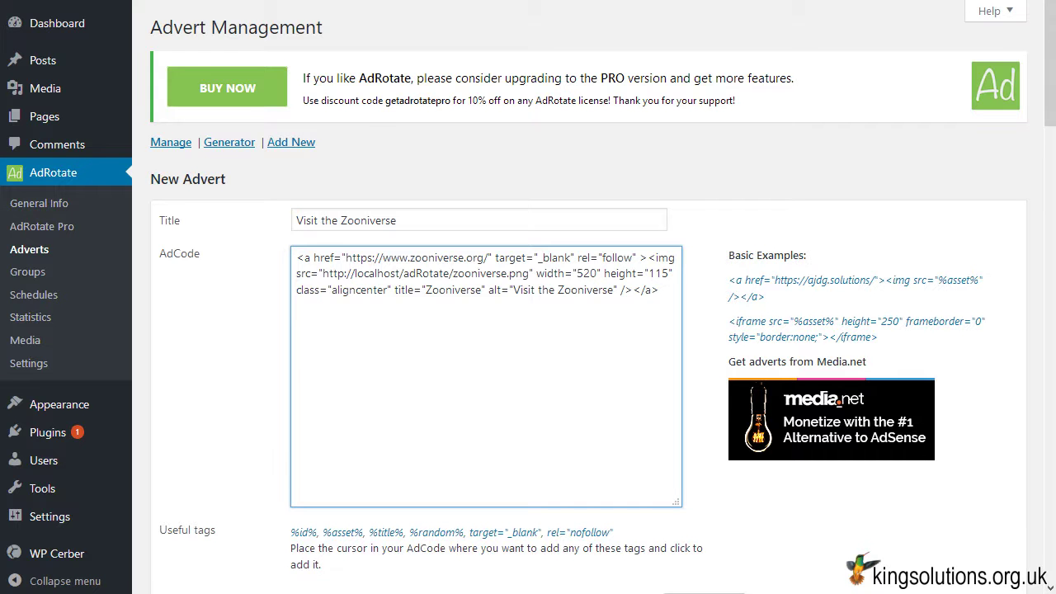
pyautogui.scroll(-7, 578, 330)
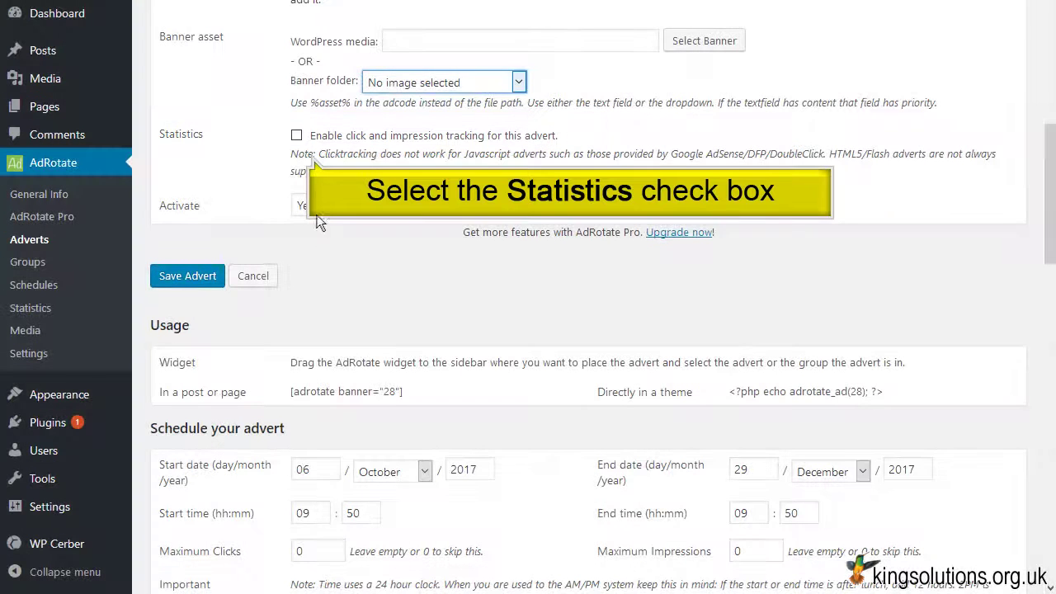
pyautogui.click(297, 136)
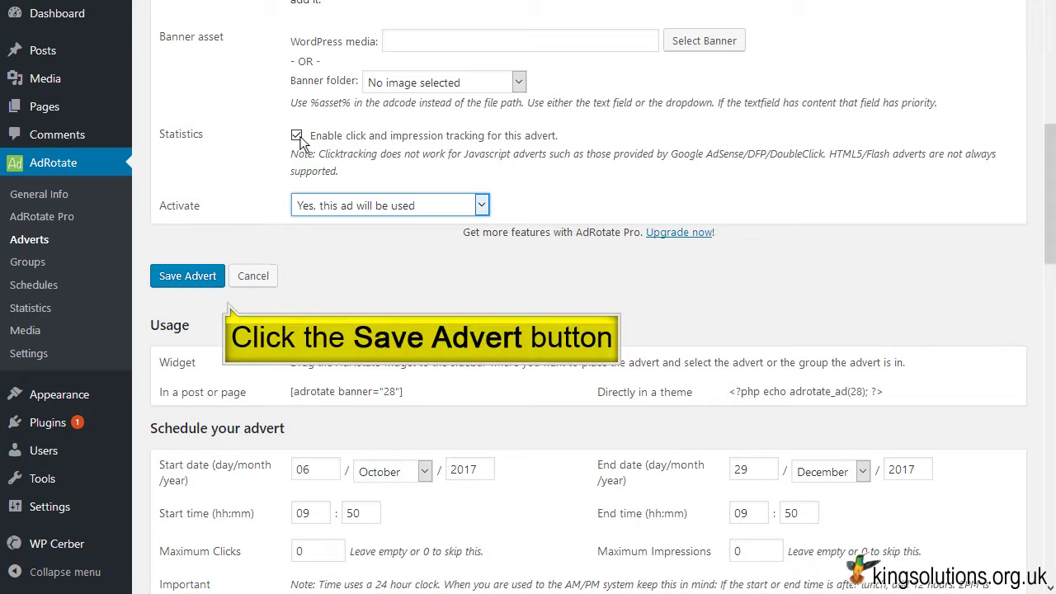
pyautogui.click(197, 277)
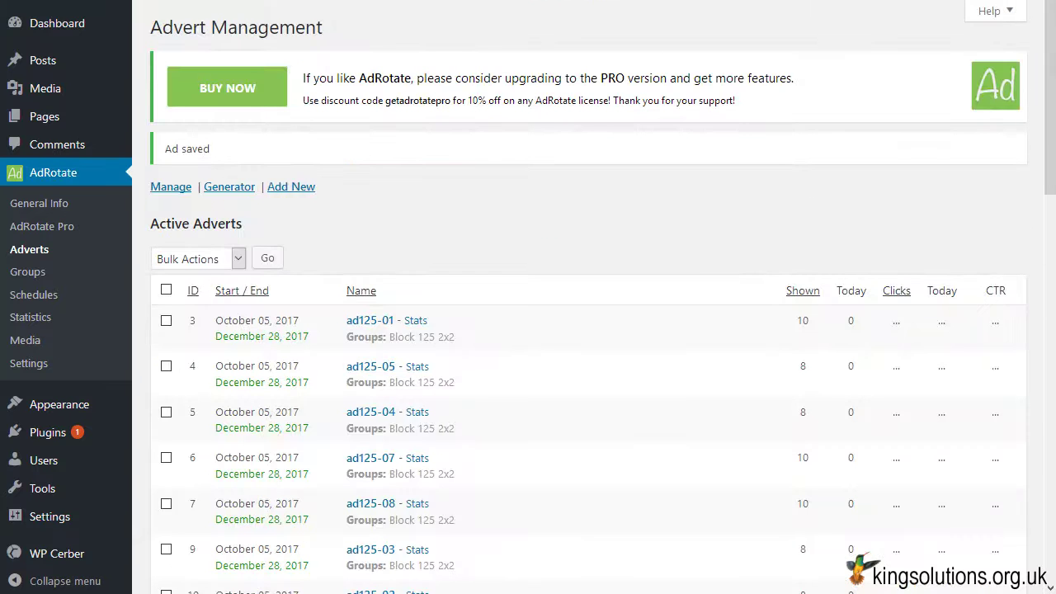
# Open the Visit the Zooniverse advert (ID 28) and check its preview banner links to Zooniverse
pyautogui.scroll(-7, 588, 330)
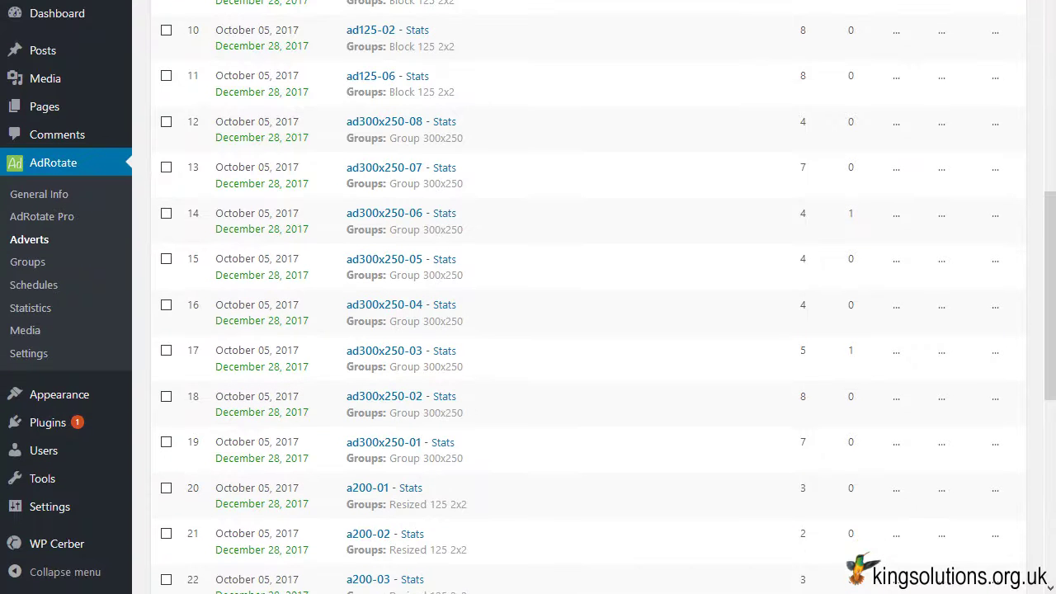
pyautogui.scroll(-6, 589, 330)
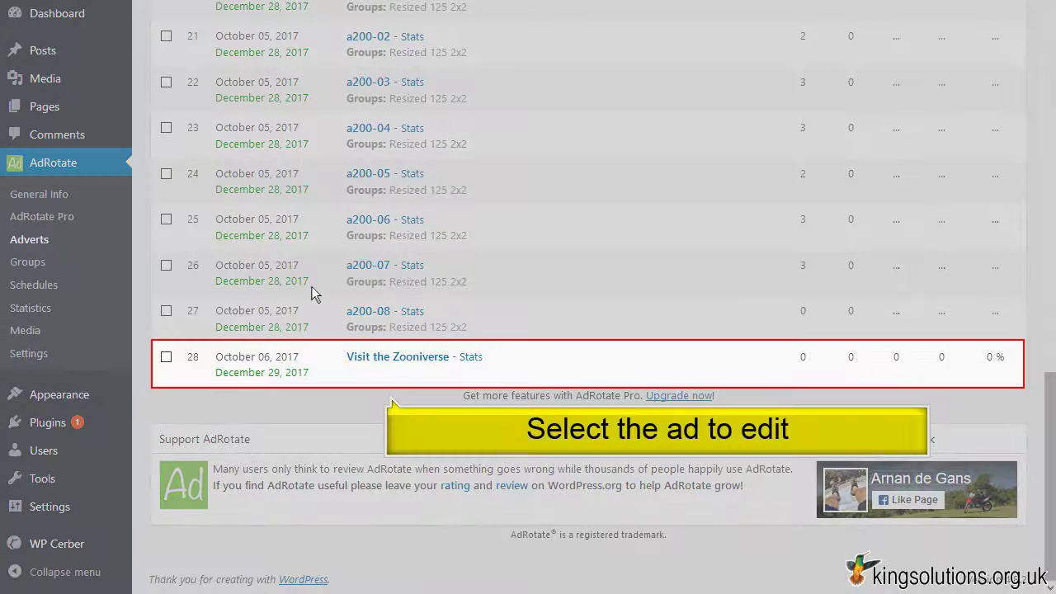
pyautogui.click(385, 357)
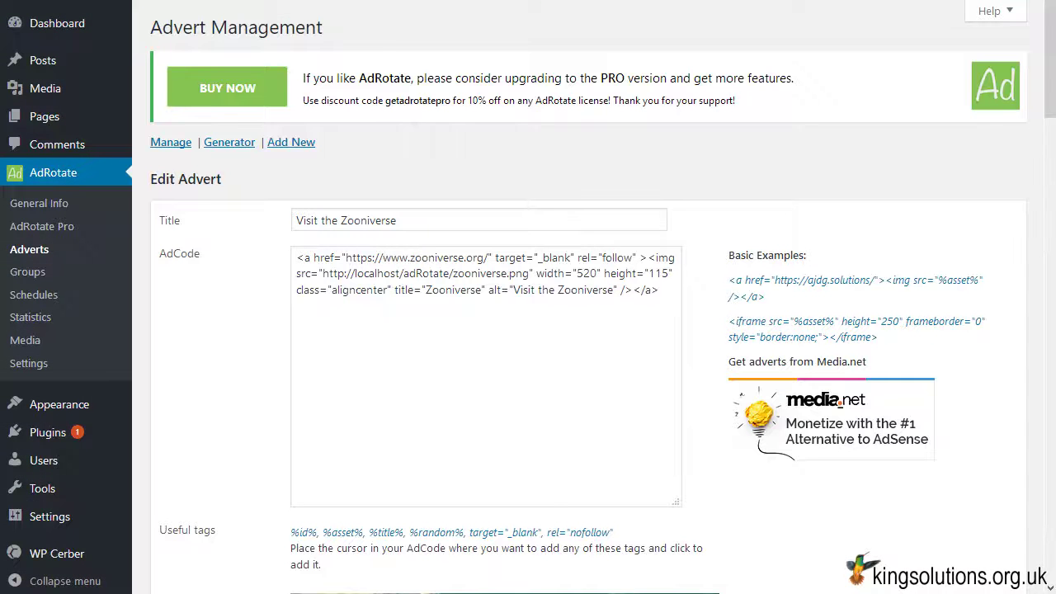
pyautogui.scroll(-2, 390, 369)
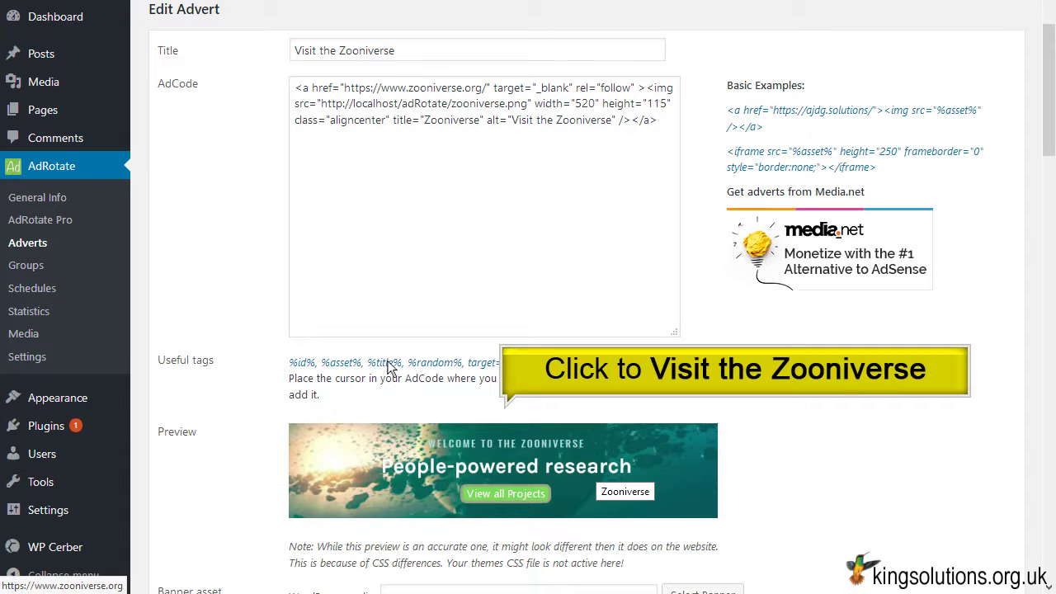
pyautogui.click(496, 490)
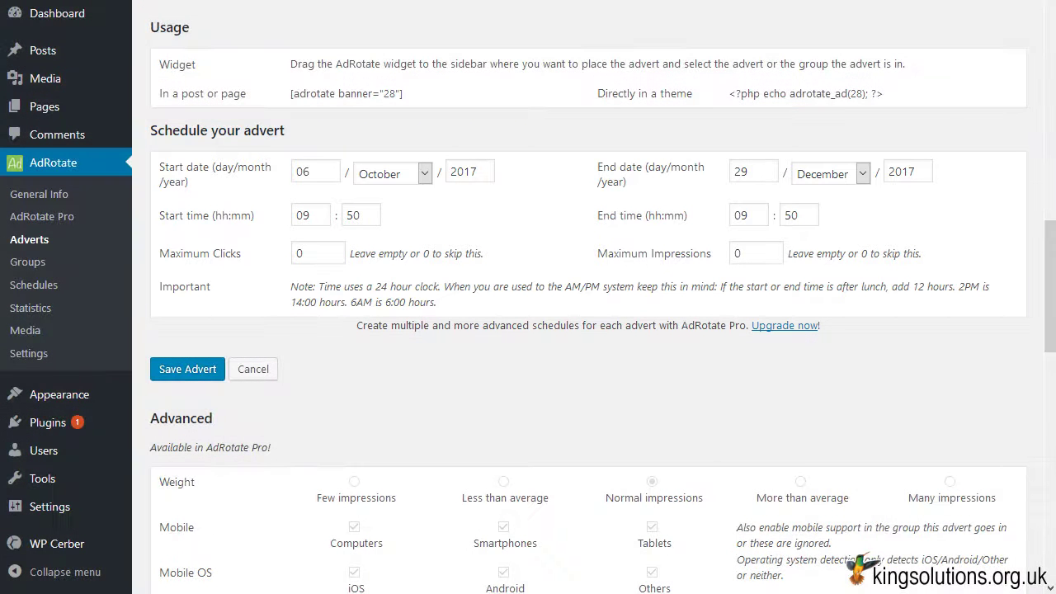
pyautogui.scroll(-5, 588, 330)
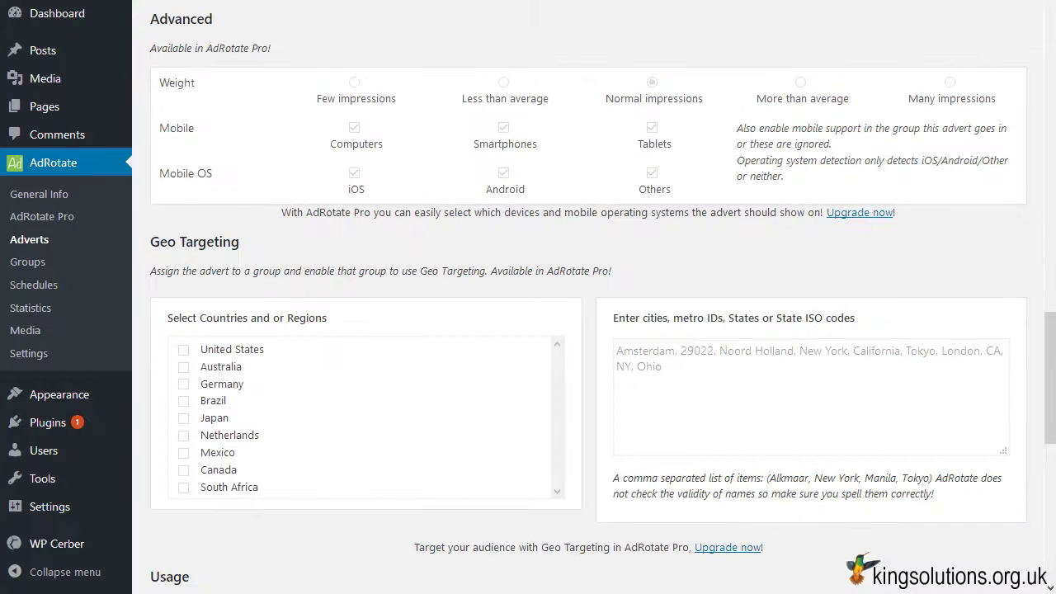
pyautogui.scroll(-7, 499, 495)
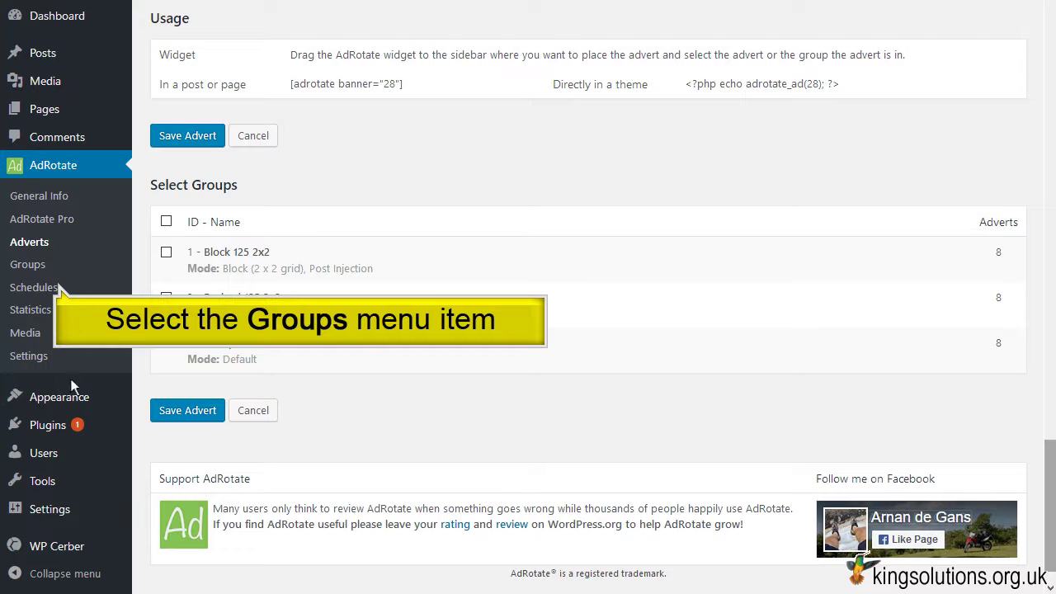
# From the Groups page, add a new group named 'After first Paragraph'
pyautogui.click(28, 265)
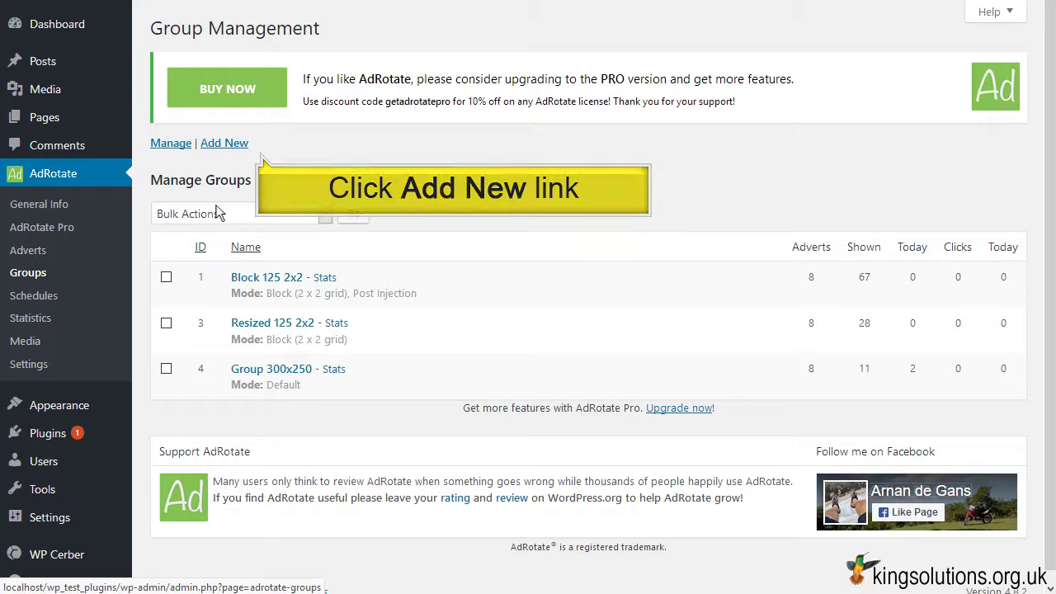
pyautogui.click(235, 144)
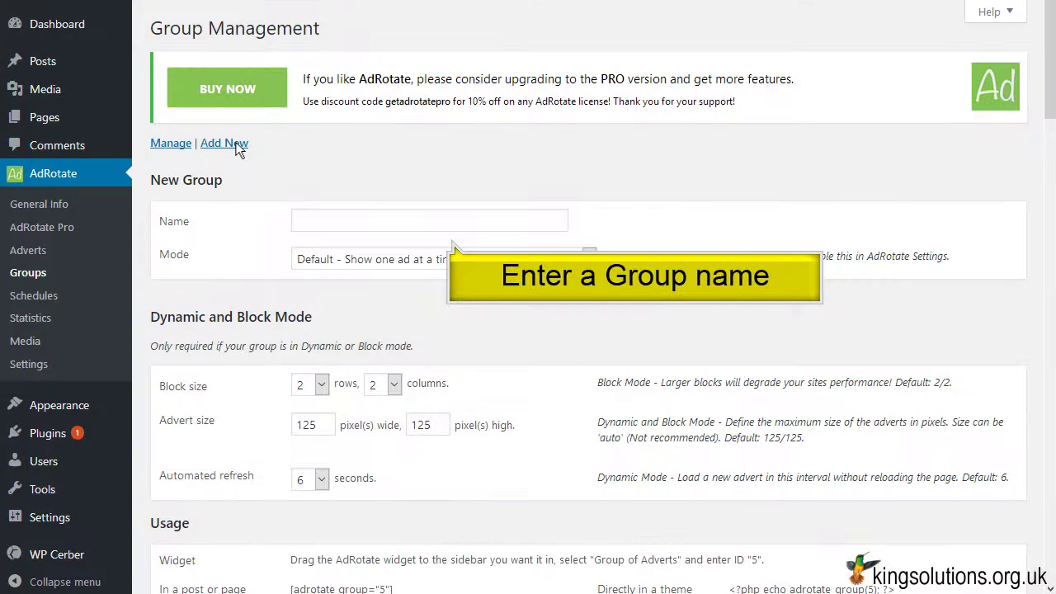
pyautogui.click(367, 220)
pyautogui.write('After first Paragraph')
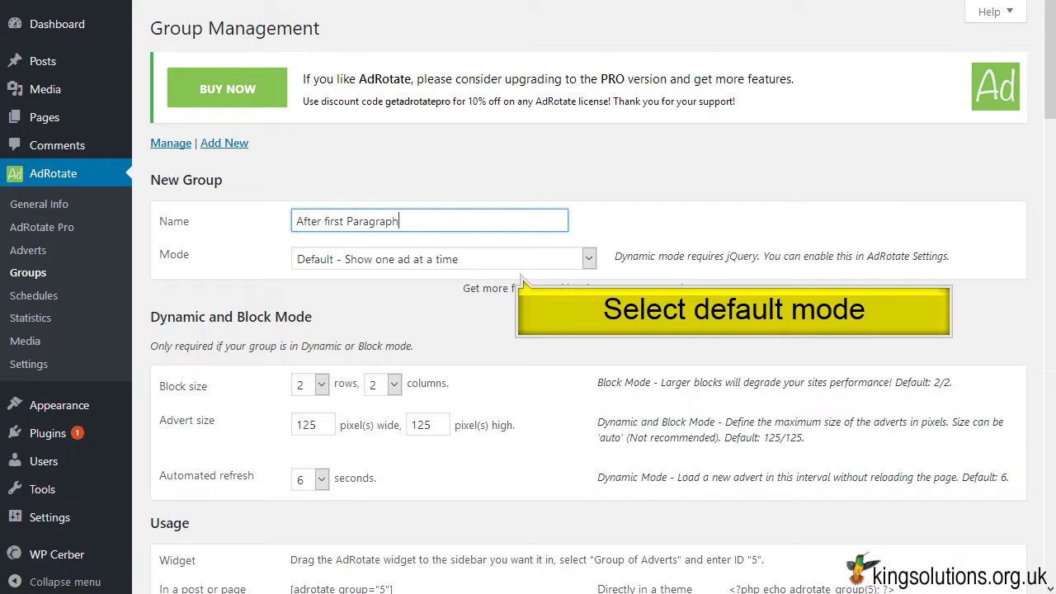
# Set Post Injection to inside the content, after the 1st paragraph
pyautogui.scroll(-10, 371, 227)
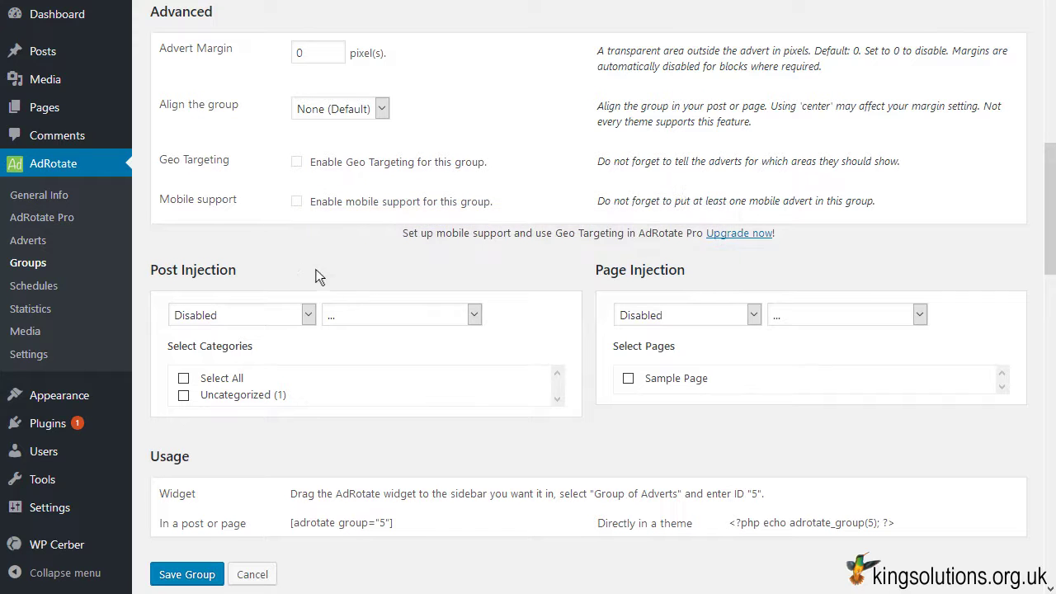
pyautogui.click(309, 317)
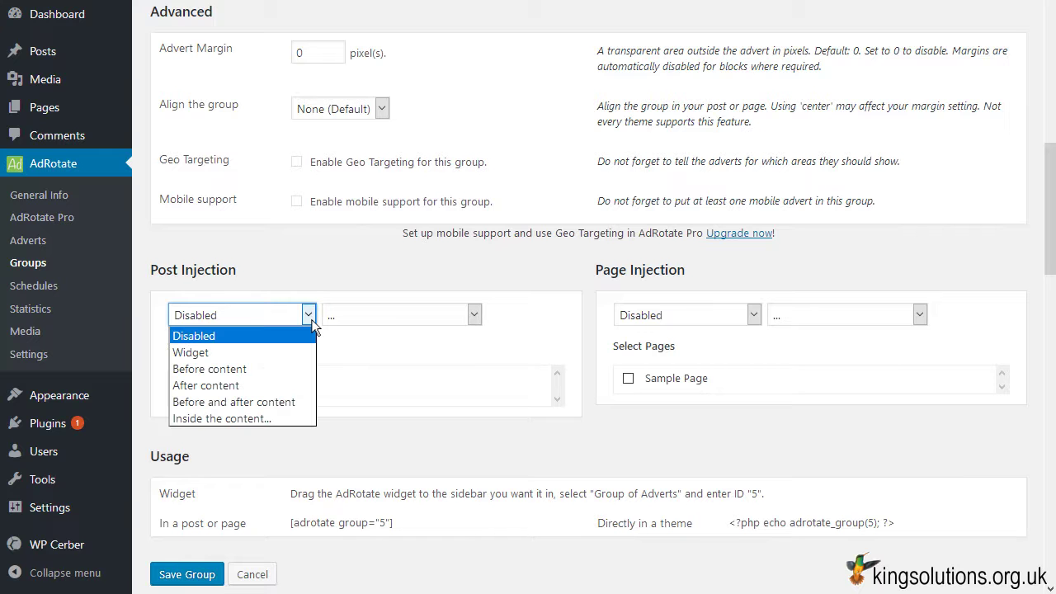
pyautogui.click(269, 419)
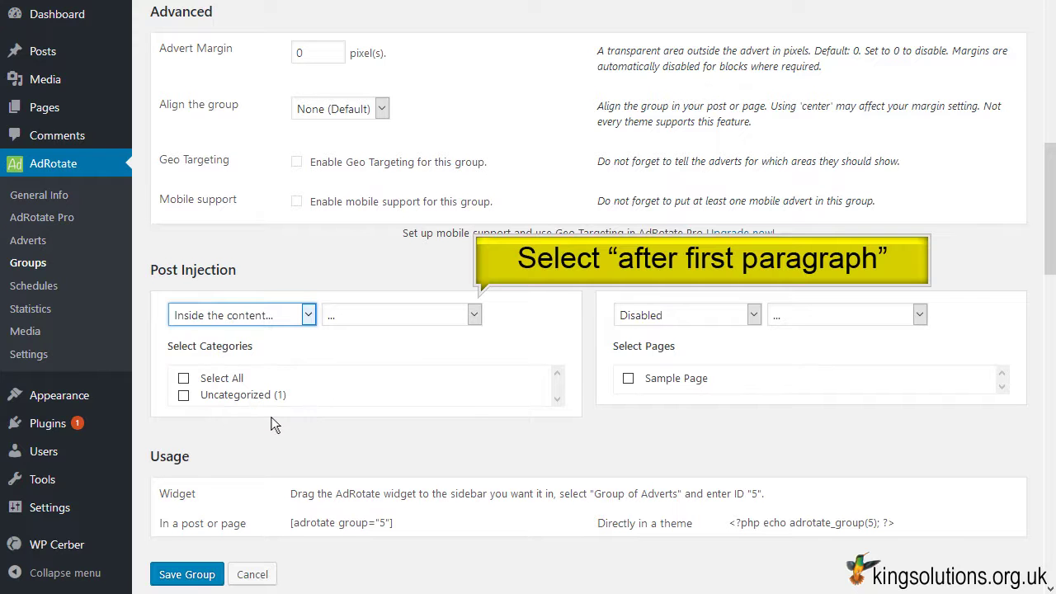
pyautogui.click(477, 318)
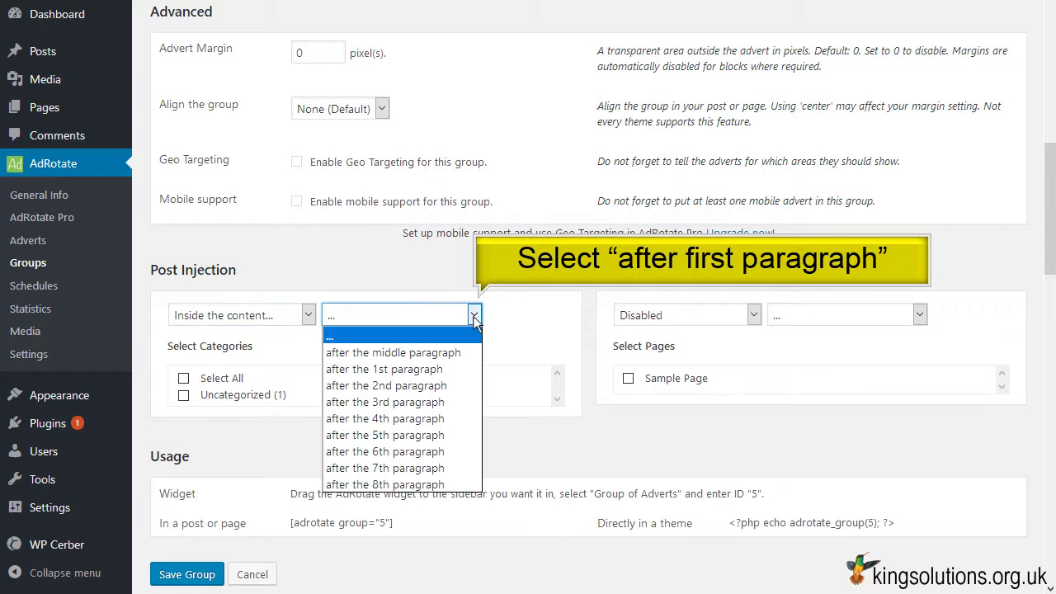
pyautogui.click(441, 373)
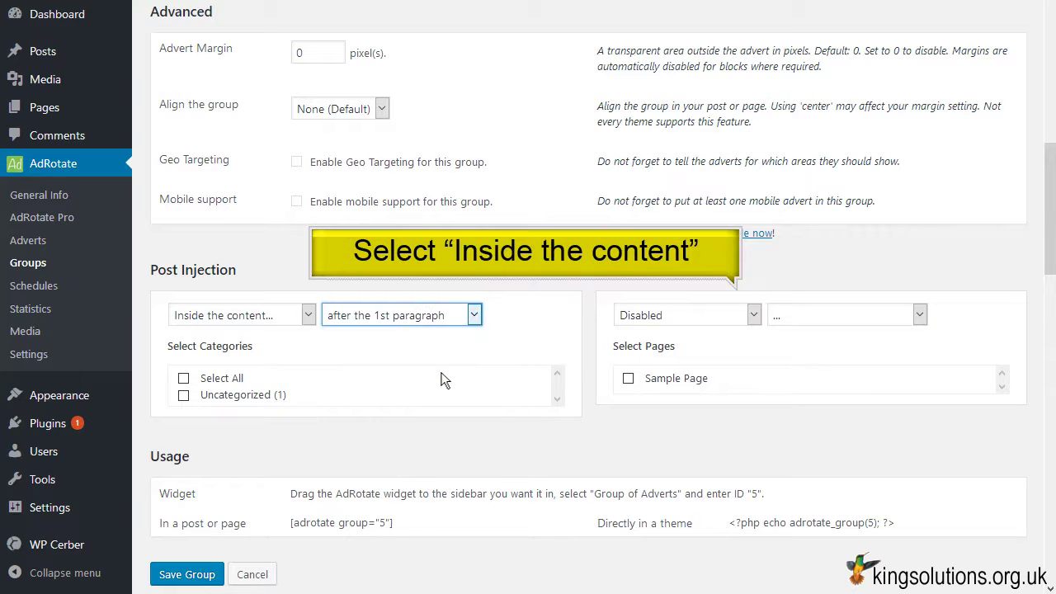
# Set Page Injection to inside the content, after the 1st paragraph as well
pyautogui.click(752, 318)
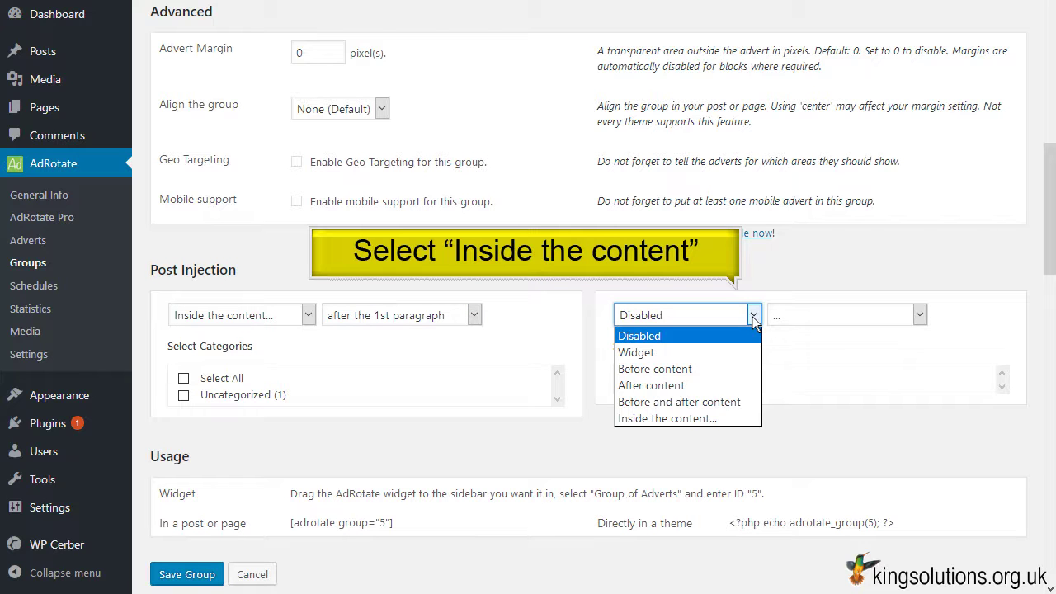
pyautogui.click(706, 417)
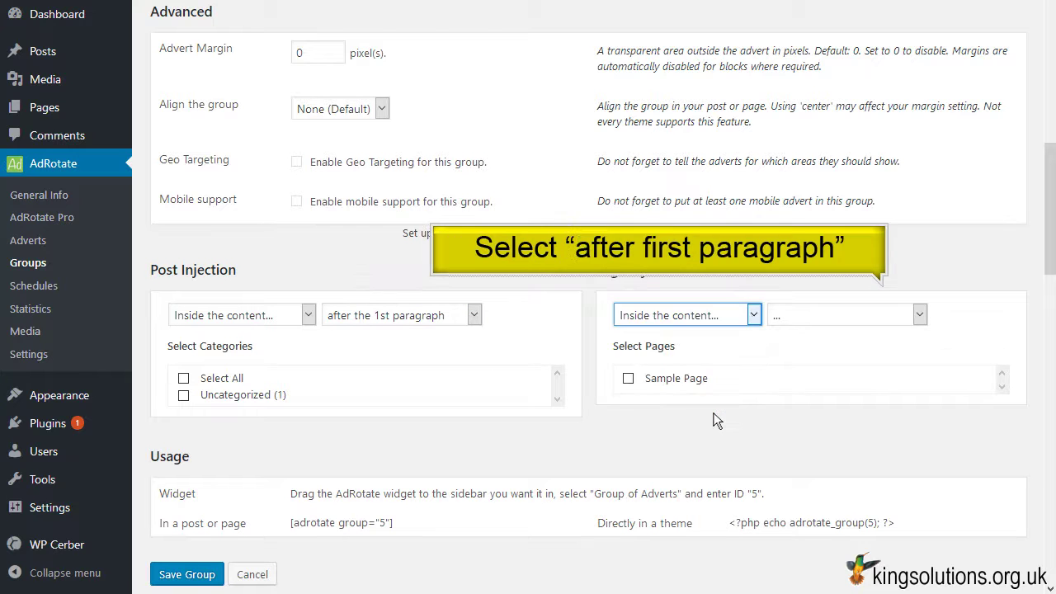
pyautogui.click(917, 322)
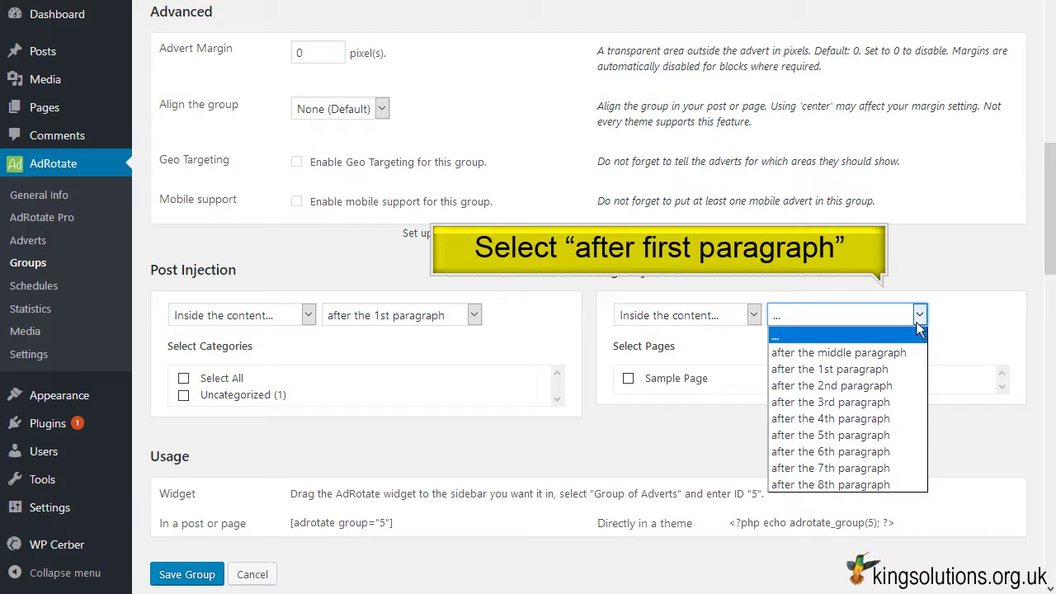
pyautogui.click(888, 370)
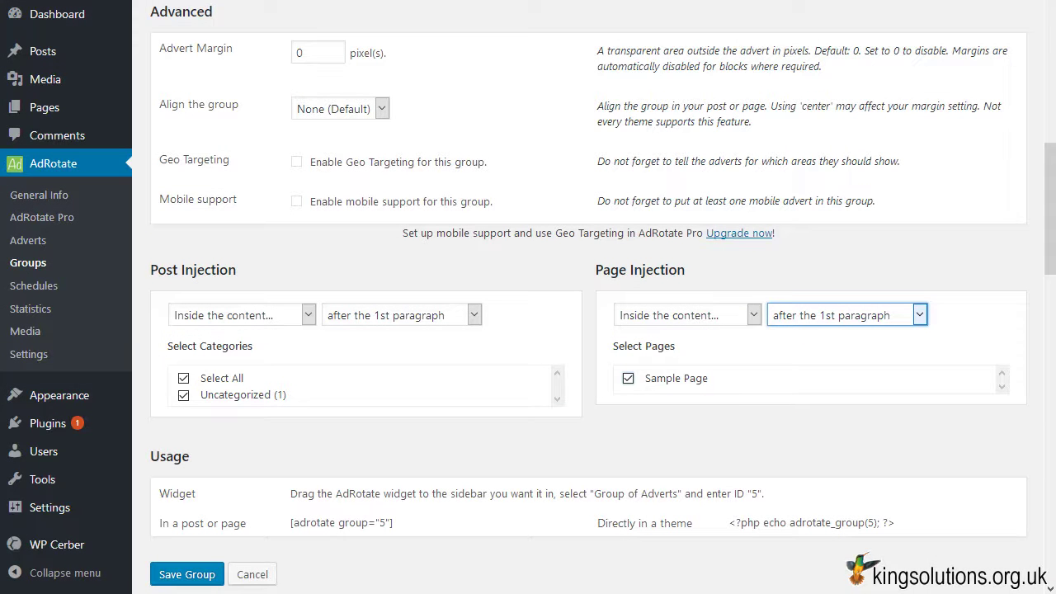
pyautogui.scroll(-7, 588, 330)
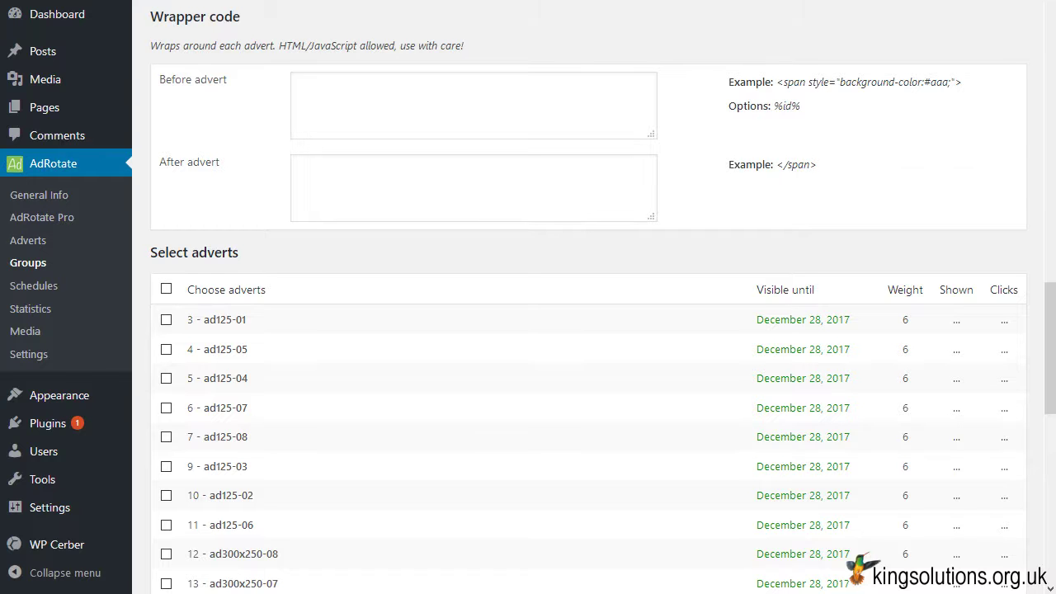
# Add the '28 - Visit the Zooniverse' advert to the After first Paragraph group and save it
pyautogui.scroll(-6, 891, 377)
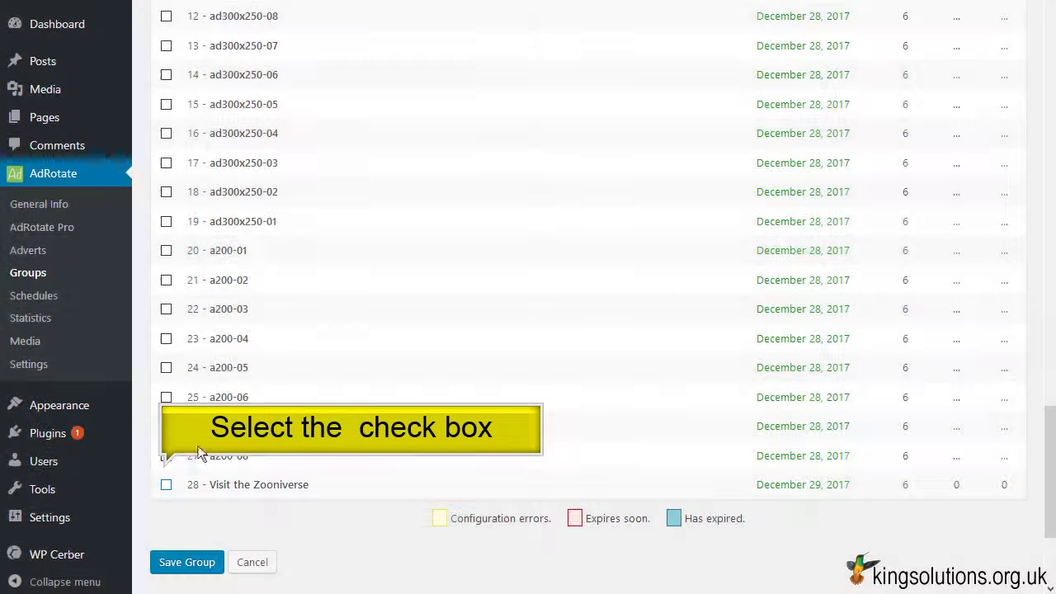
pyautogui.click(167, 486)
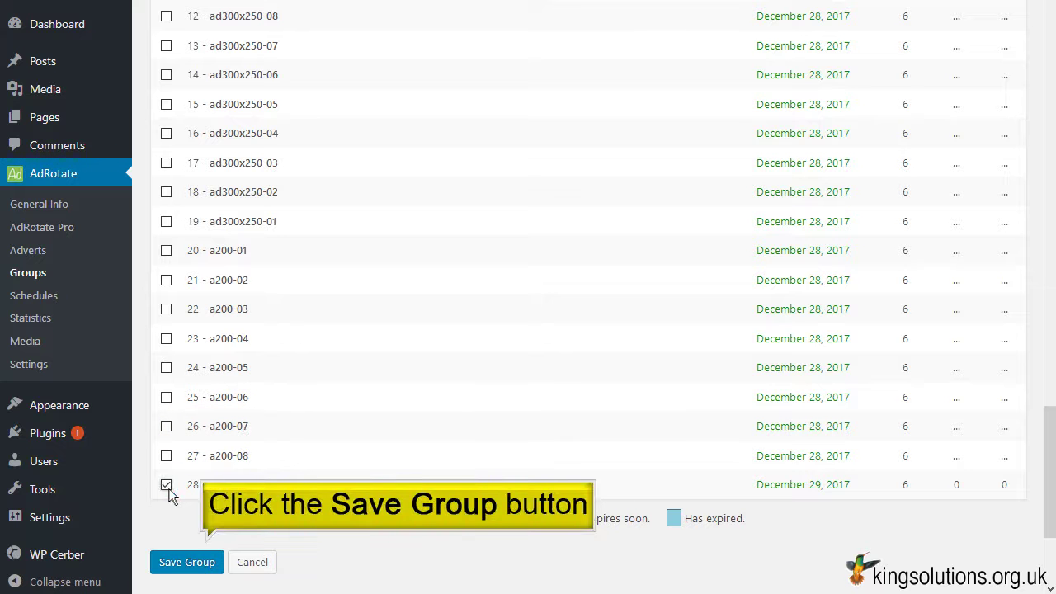
pyautogui.click(190, 562)
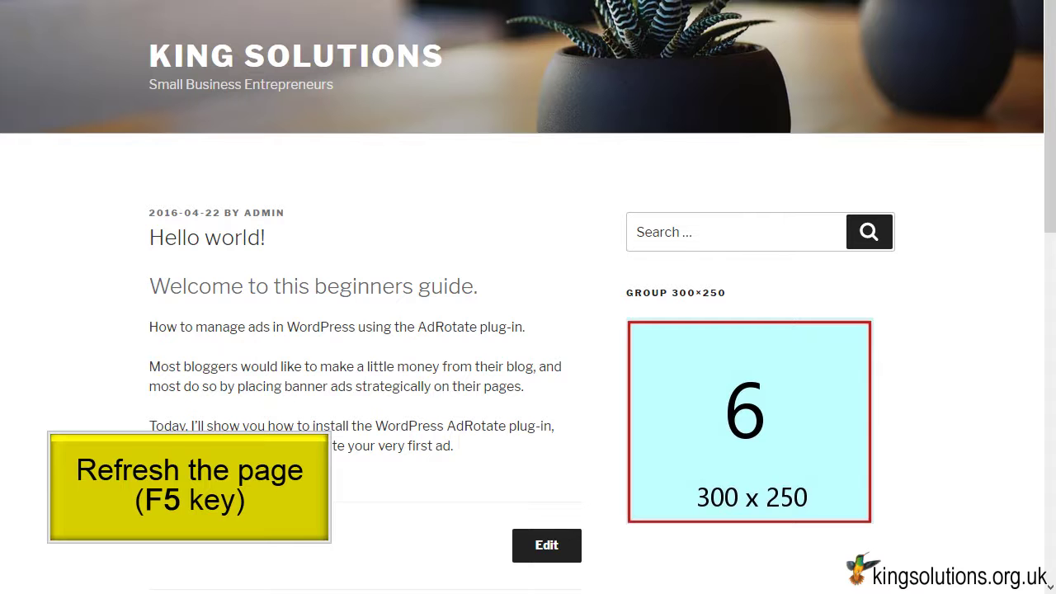
# Refresh the Hello world! post to show the Zooniverse banner after the first paragraph
pyautogui.press('F5')
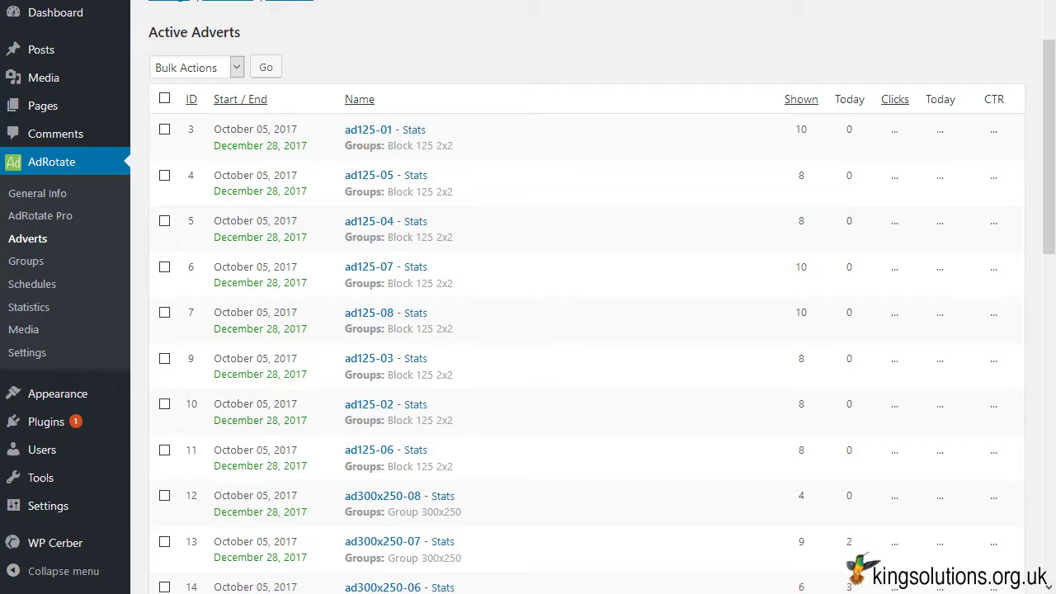
# Open the Block 125 2x2 group to review its 2x2 Block Mode of 125x125 adverts
pyautogui.click(35, 261)
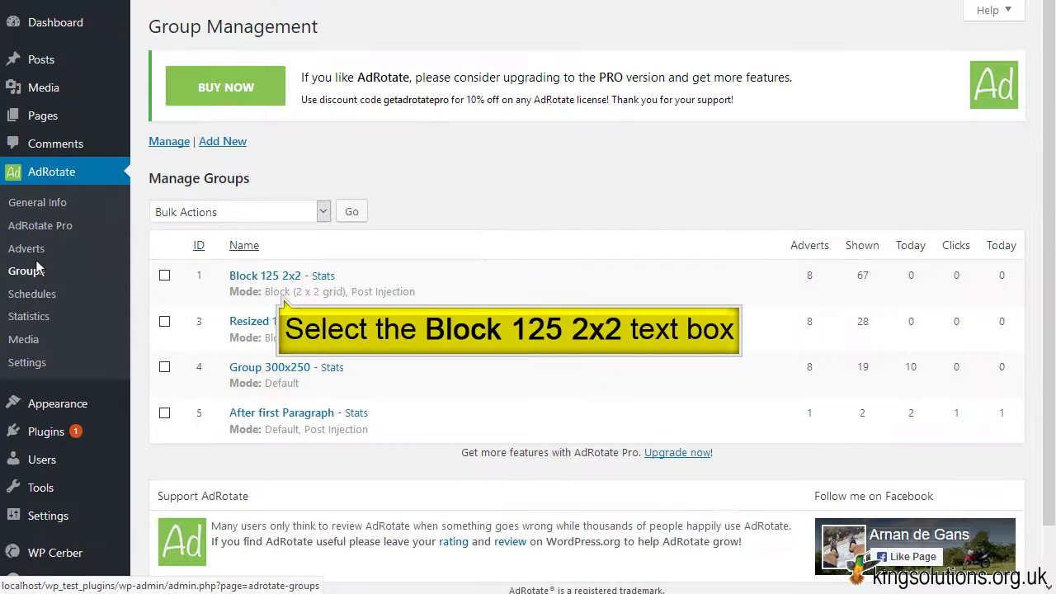
pyautogui.click(272, 276)
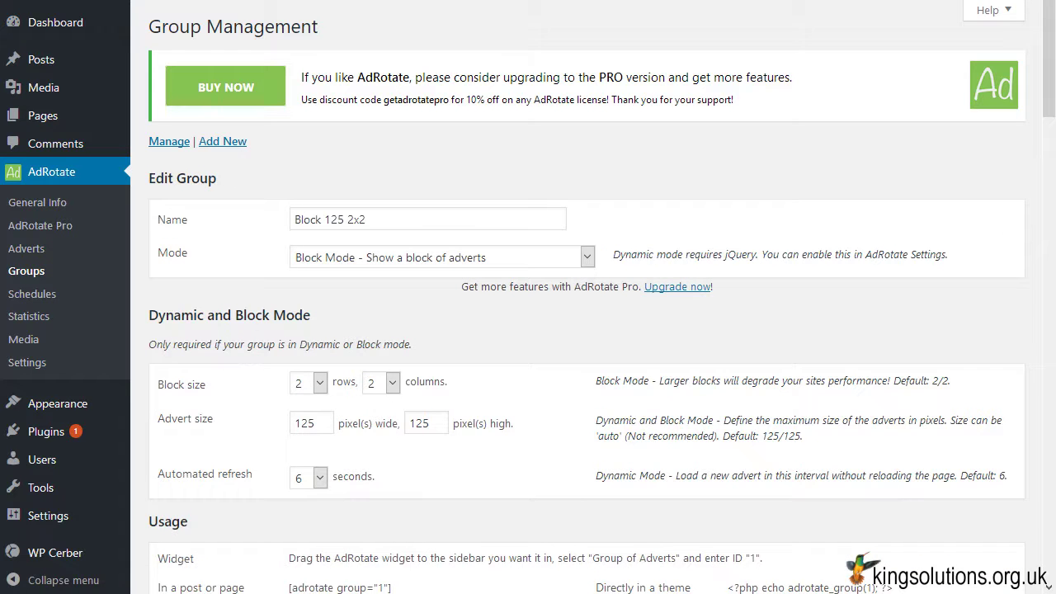
pyautogui.scroll(-2, 578, 330)
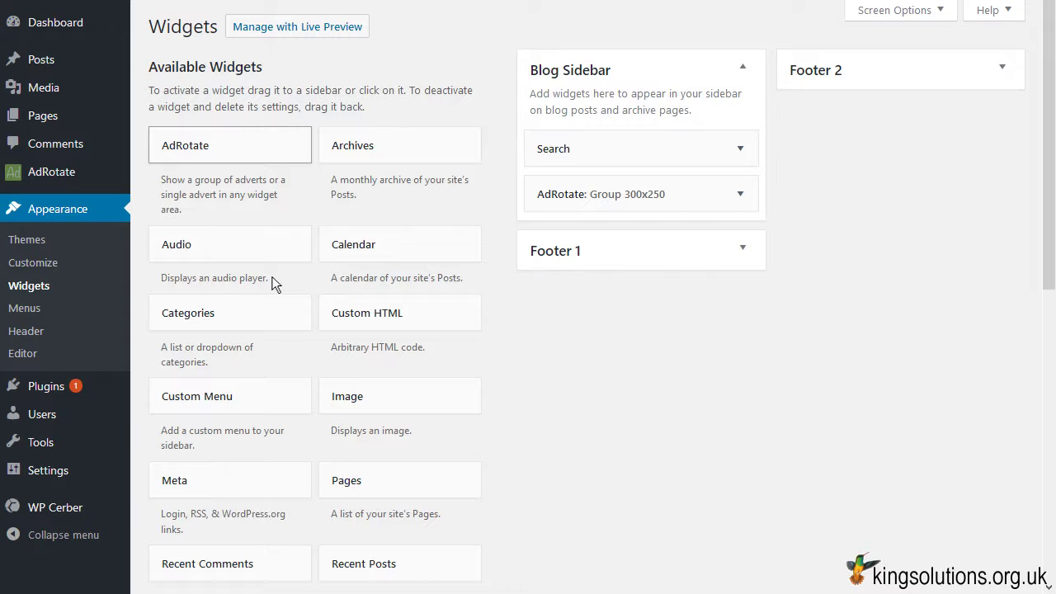
# Place an AdRotate widget titled 'Block 2x2' below Search, type 'Group - Use group ID', ID 1
pyautogui.click(228, 146)
pyautogui.moveTo(228, 145); pyautogui.dragTo(631, 190)
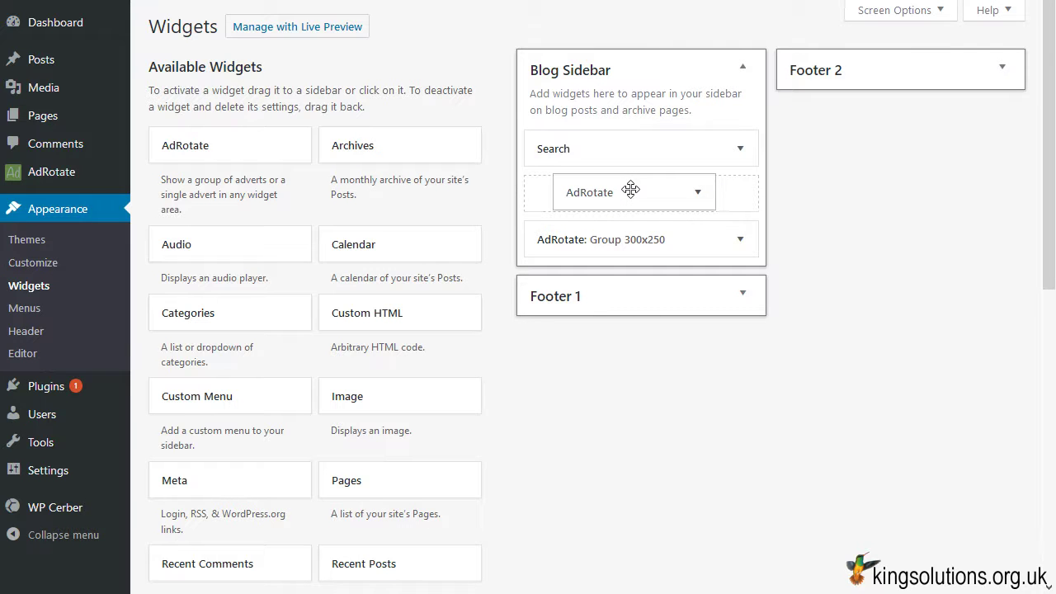
pyautogui.moveTo(630, 190); pyautogui.dragTo(631, 192)
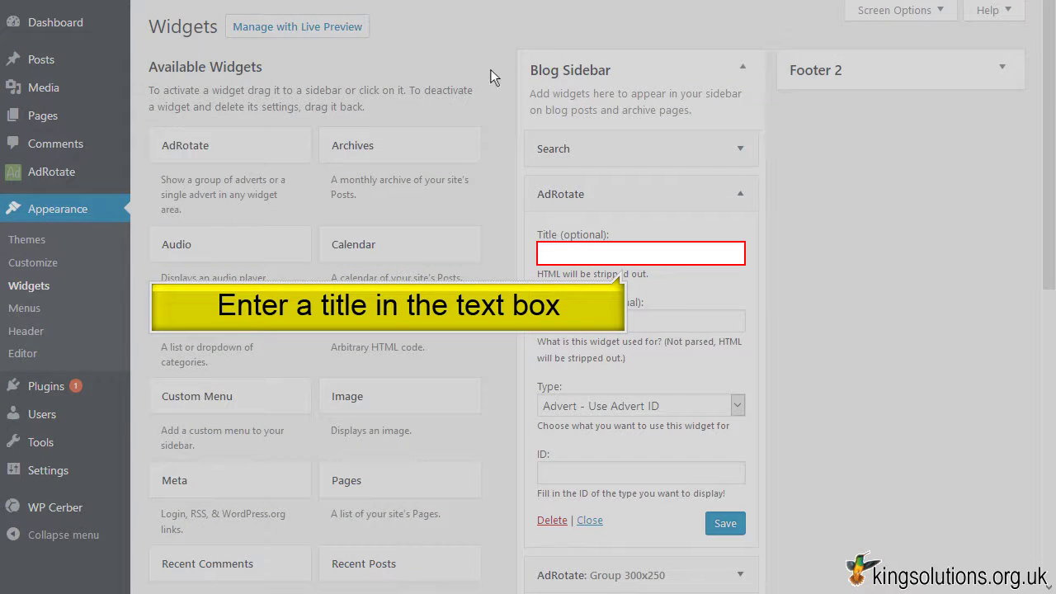
pyautogui.click(630, 255)
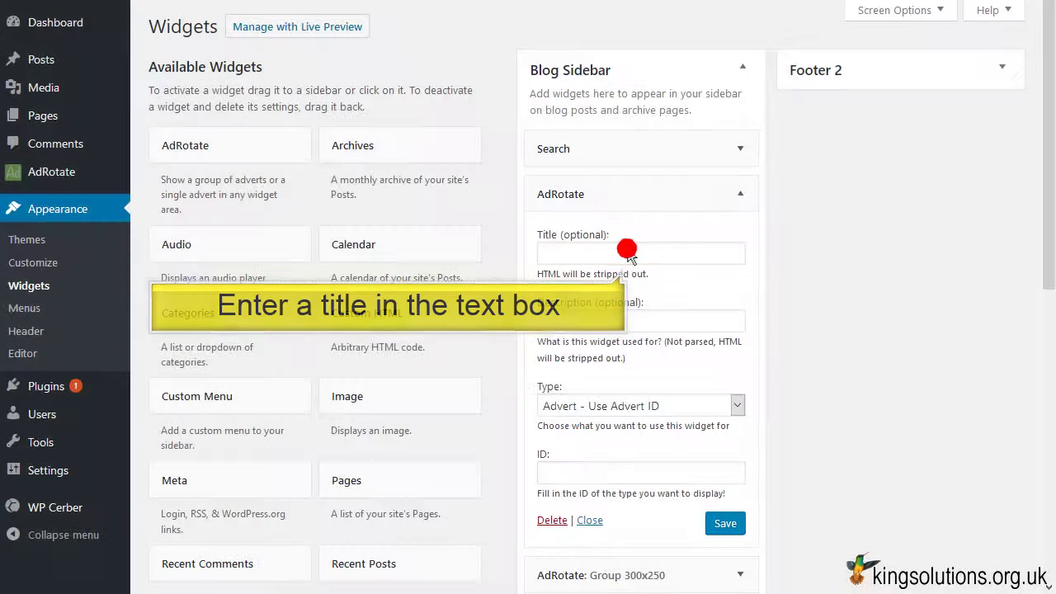
pyautogui.write('Block 2')
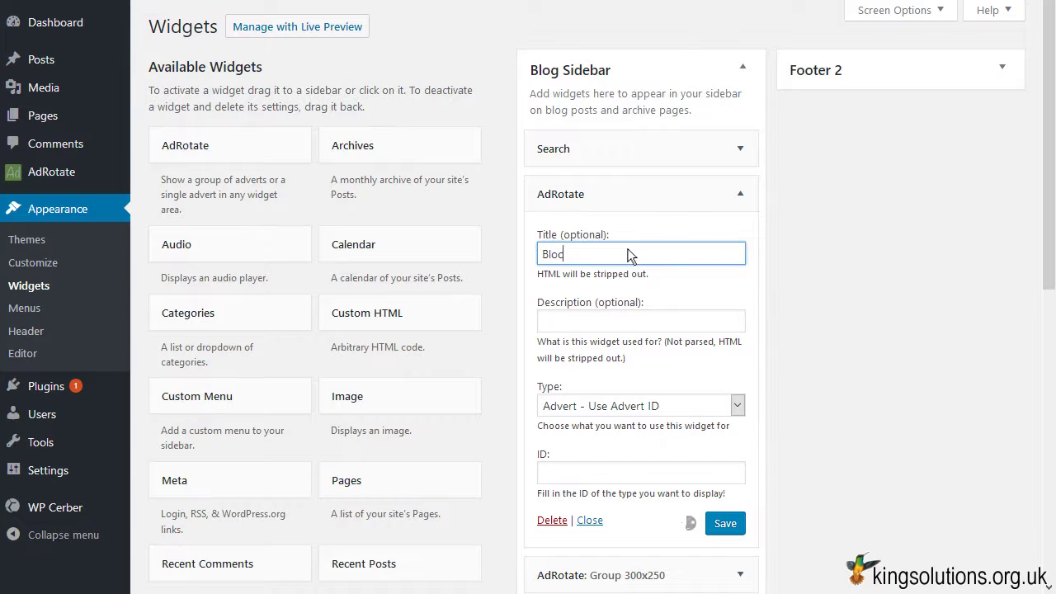
pyautogui.write('x2')
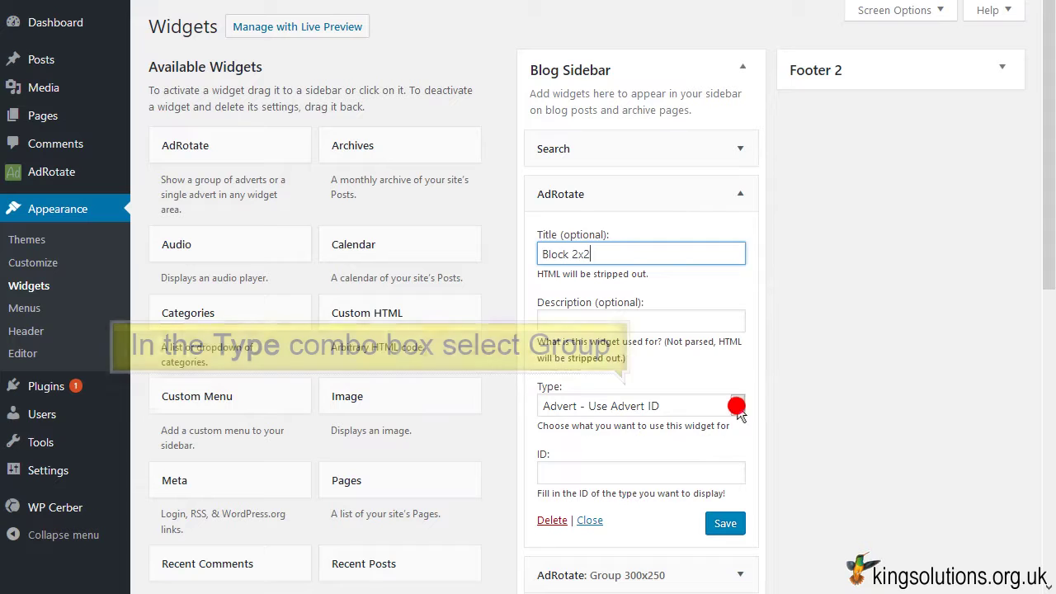
pyautogui.click(737, 405)
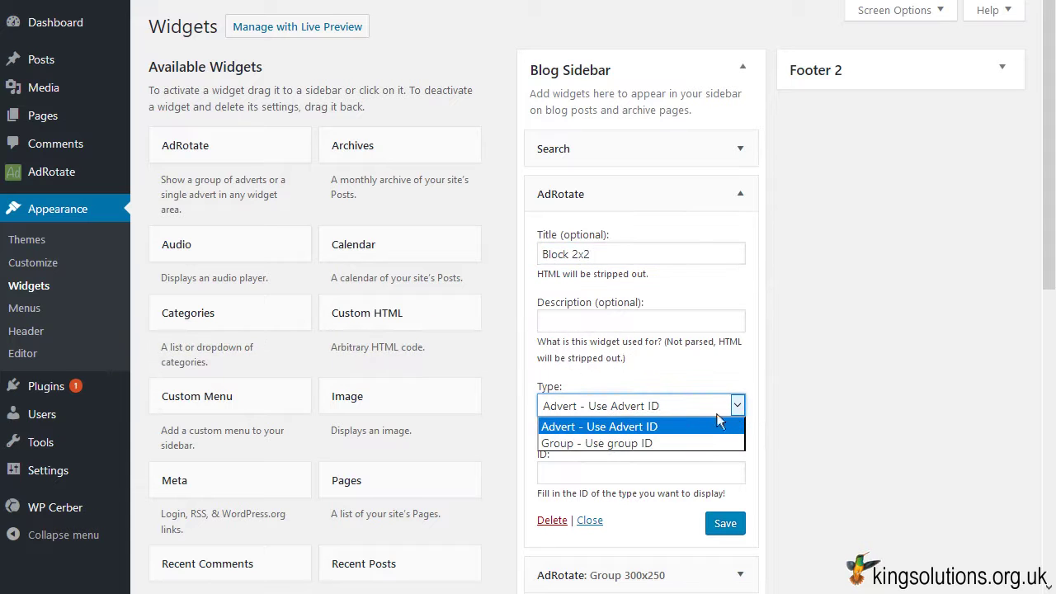
pyautogui.click(712, 441)
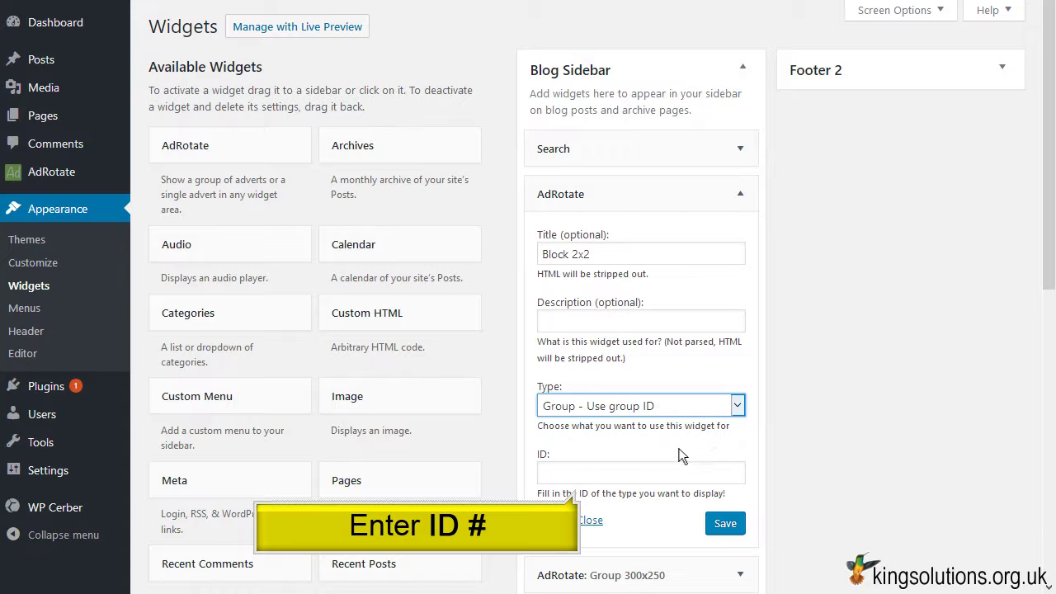
pyautogui.click(673, 474)
pyautogui.write('1')
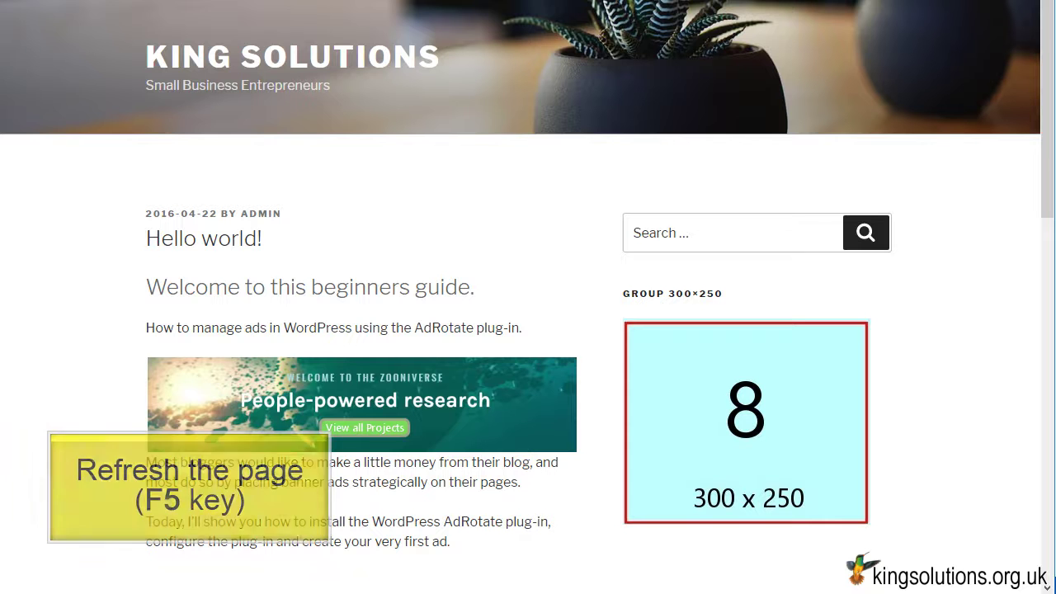
# Refresh the blog post four times to watch the 2x2 block of 125x125 ads rotate
pyautogui.press('F5')
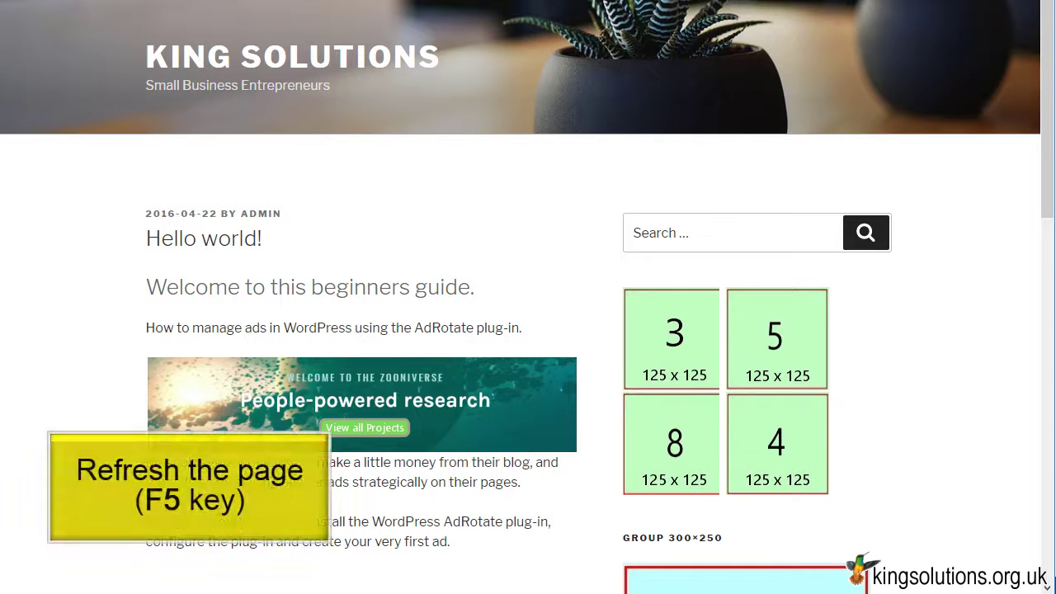
pyautogui.press('F5')
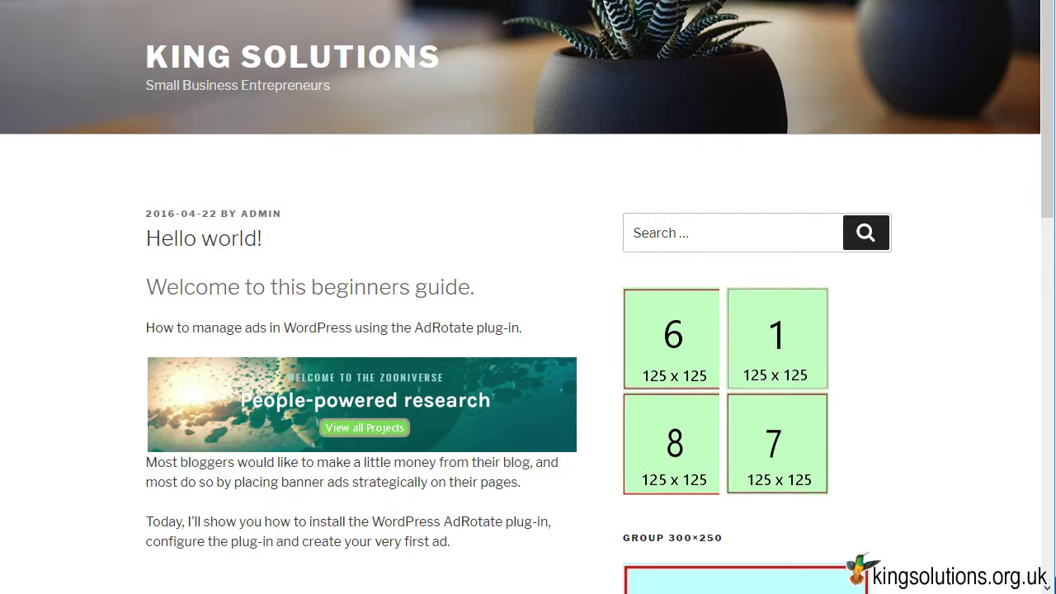
pyautogui.press('F5')
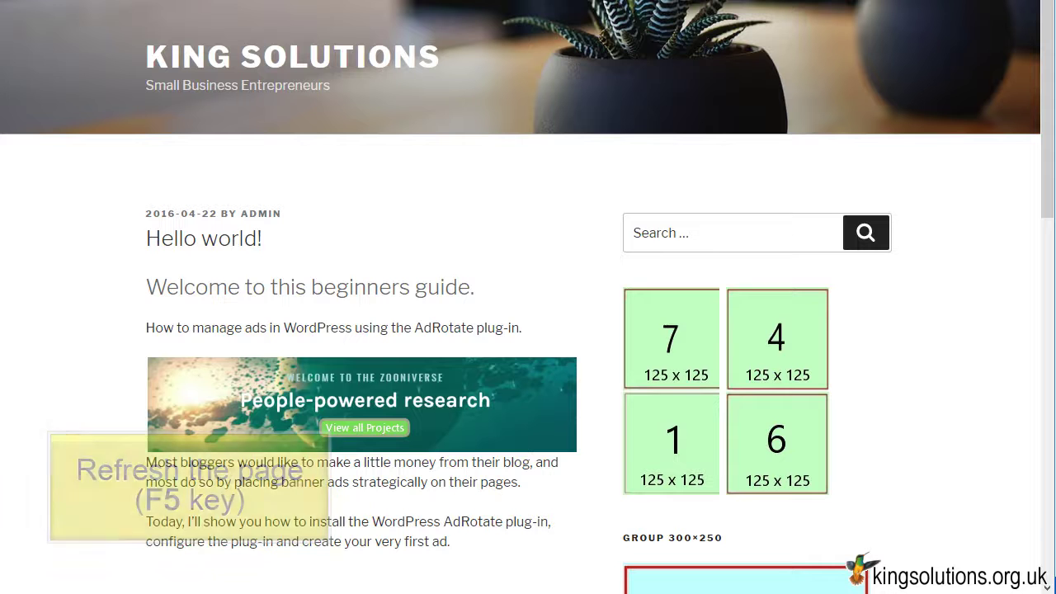
pyautogui.press('F5')
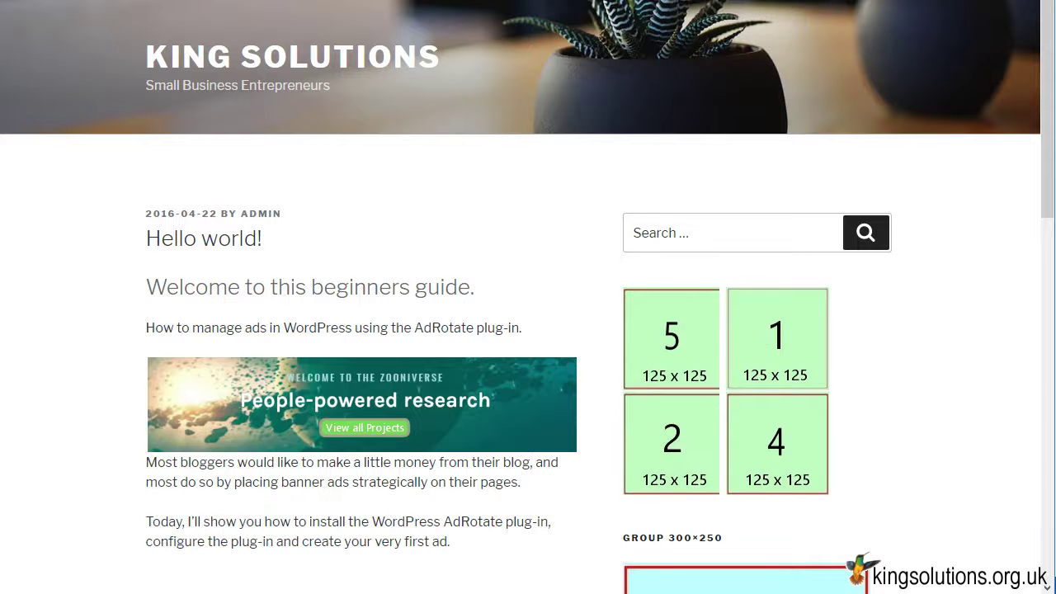